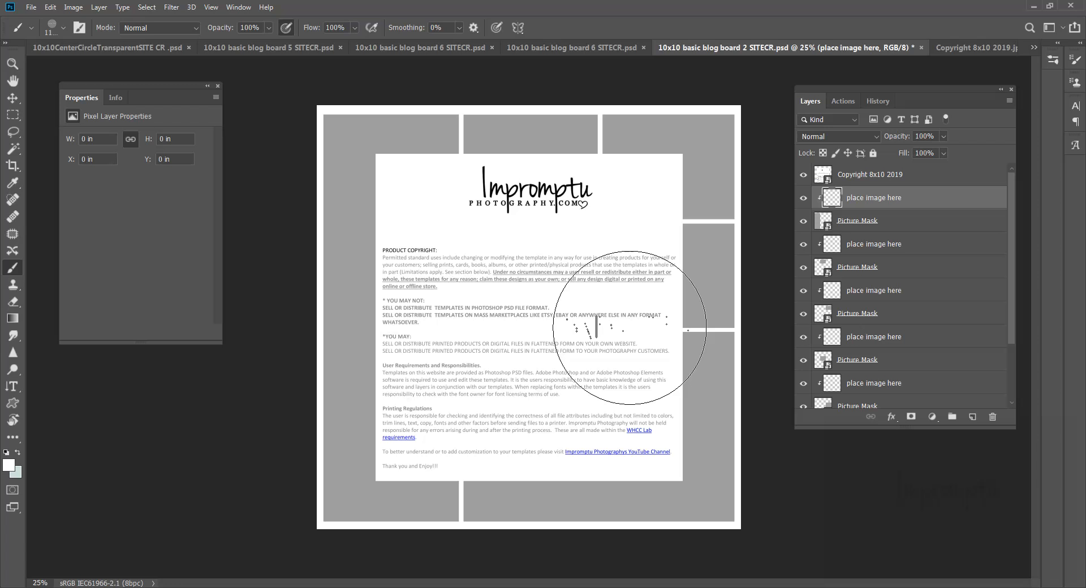
# Step: Hide the Copyright 8x10 2019 layer to reveal the grey photo cells
pyautogui.click(628, 328)
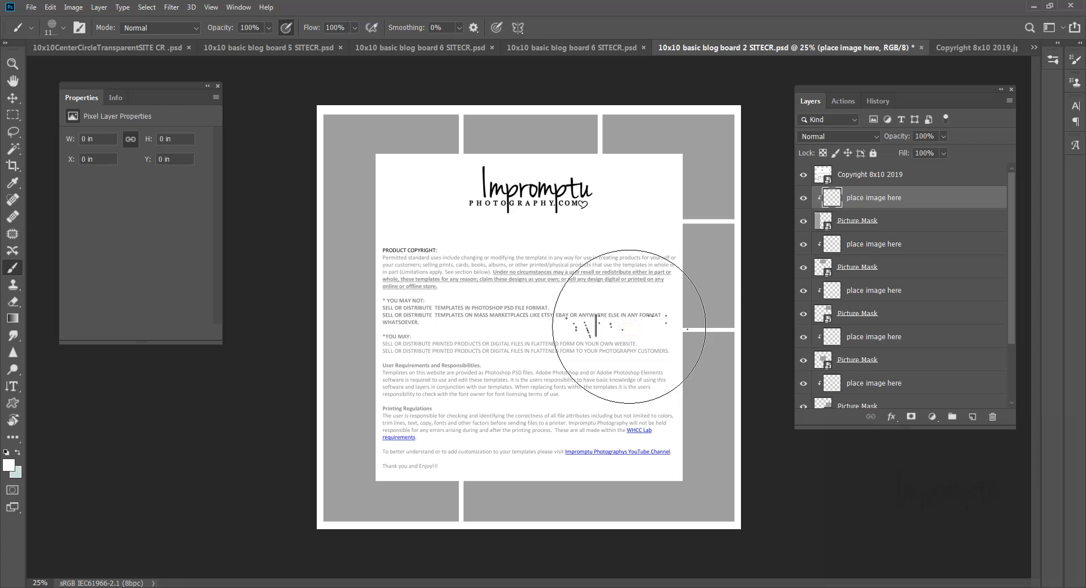
pyautogui.click(628, 327)
pyautogui.click(626, 327)
pyautogui.click(574, 327)
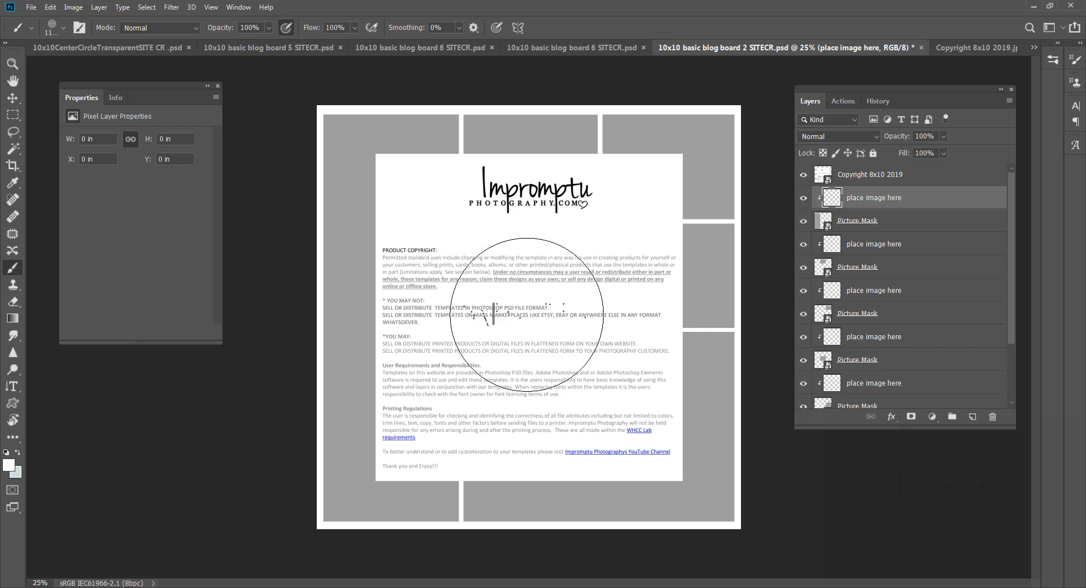
pyautogui.click(526, 315)
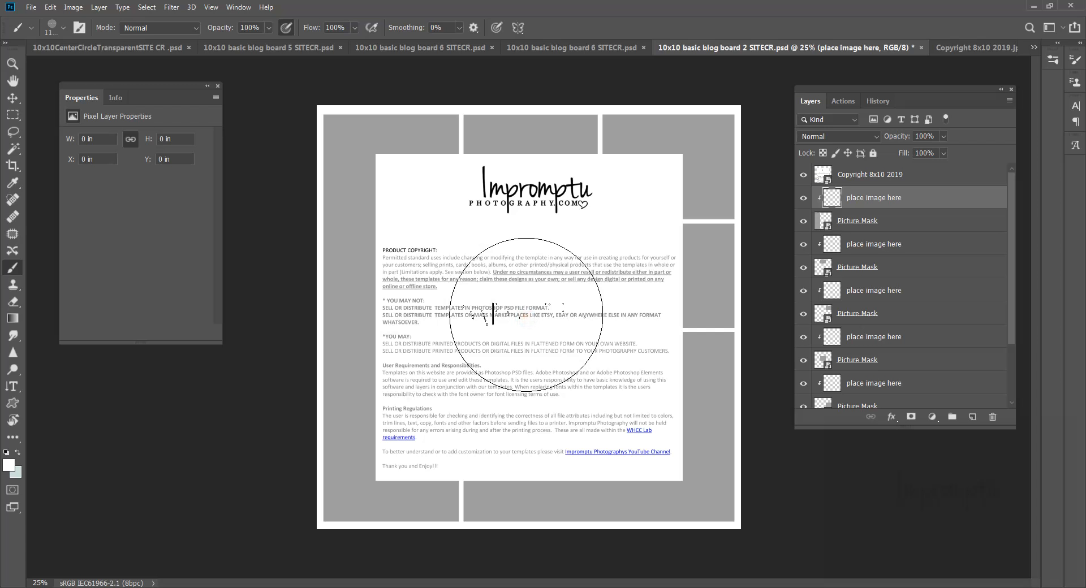
pyautogui.click(526, 315)
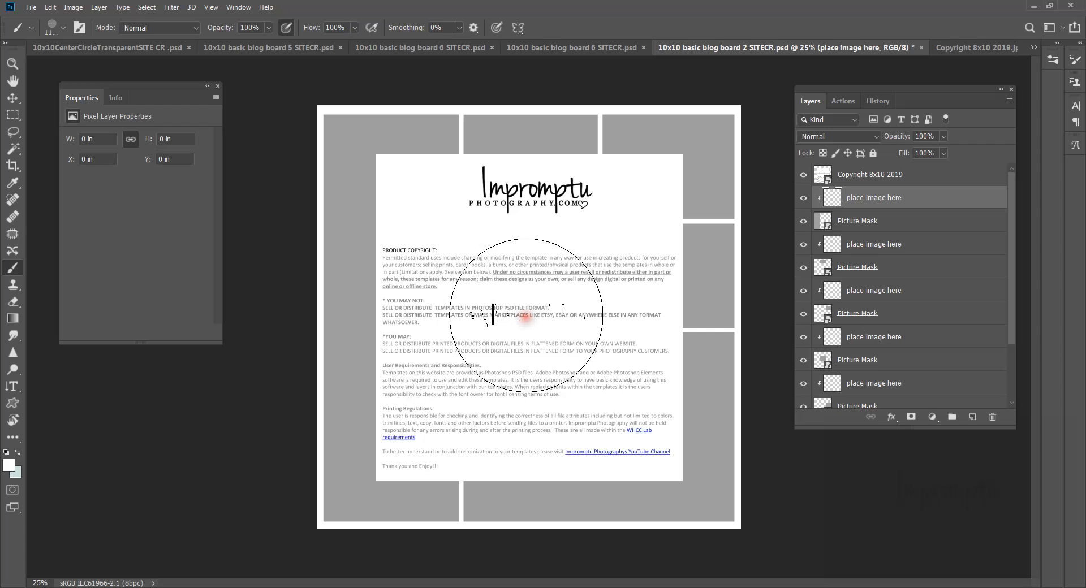
pyautogui.click(525, 315)
pyautogui.click(540, 315)
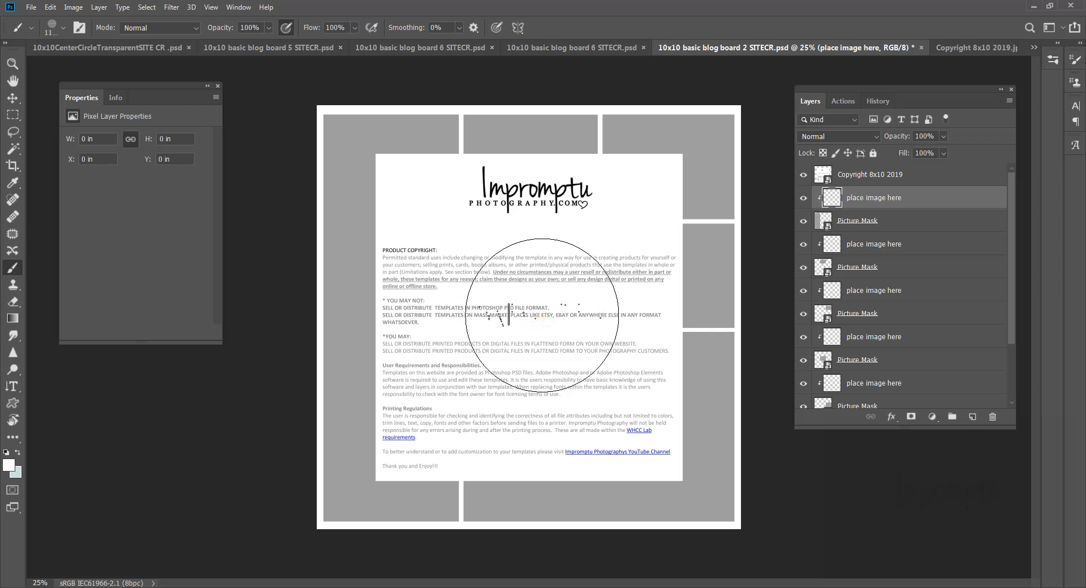
pyautogui.click(546, 318)
pyautogui.click(545, 334)
pyautogui.click(548, 337)
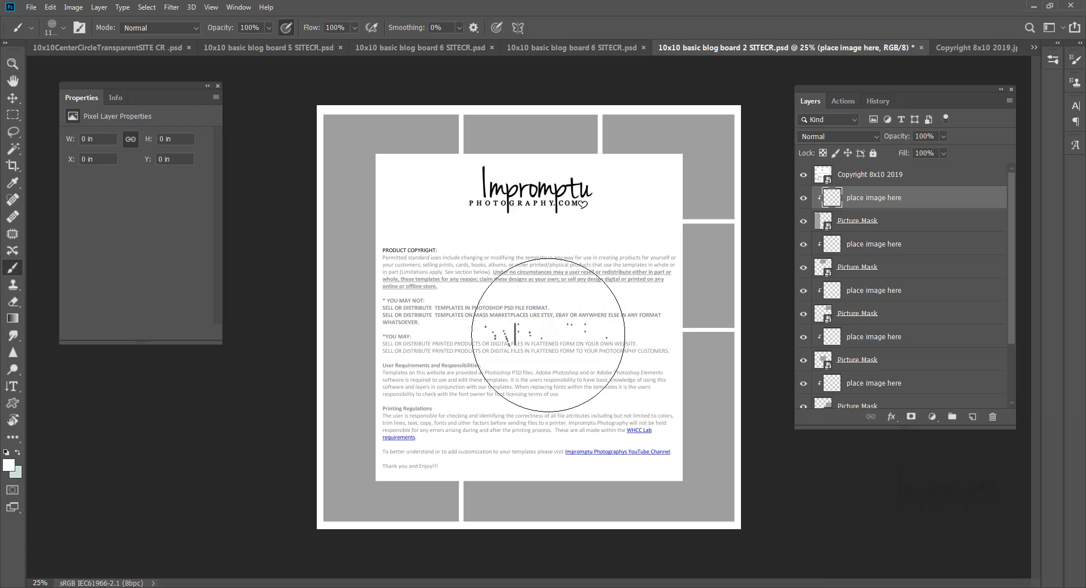
pyautogui.click(542, 331)
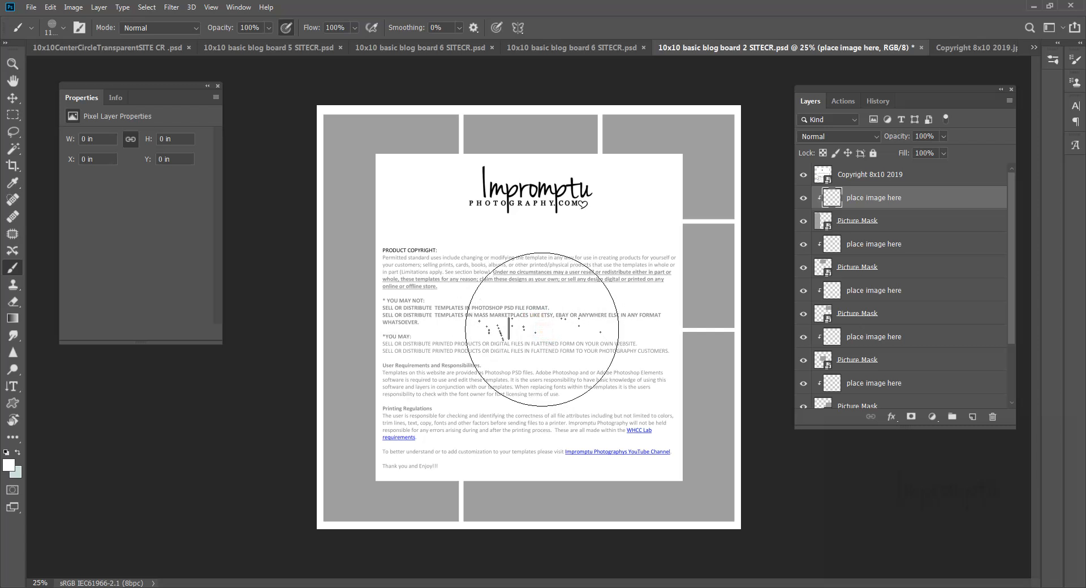
pyautogui.click(542, 332)
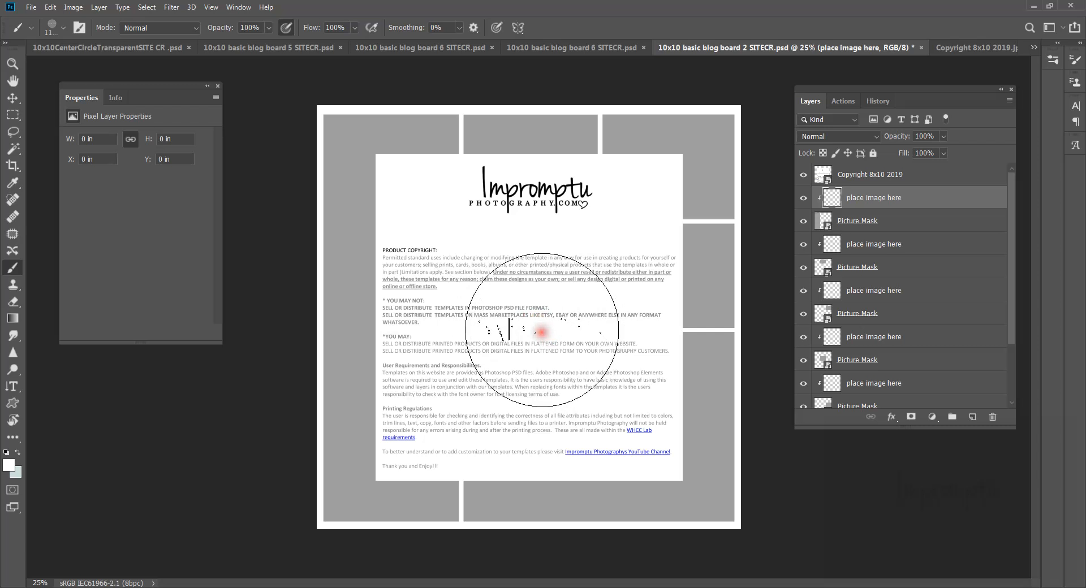
pyautogui.click(562, 296)
pyautogui.click(825, 188)
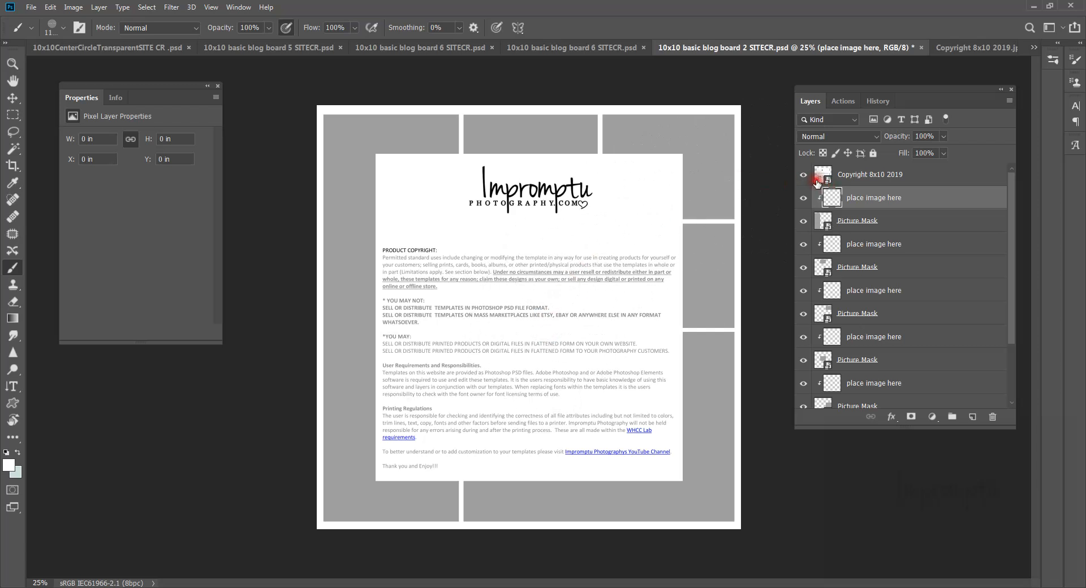
pyautogui.click(803, 175)
pyautogui.click(803, 175)
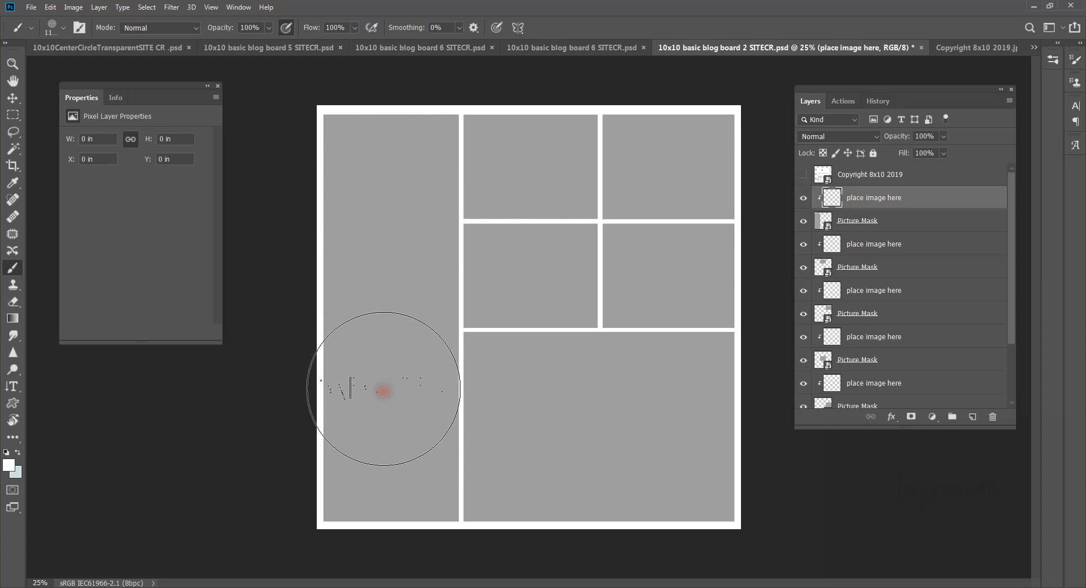
# Step: Brush marks across the tall left cell and add a new empty layer
pyautogui.click(888, 201)
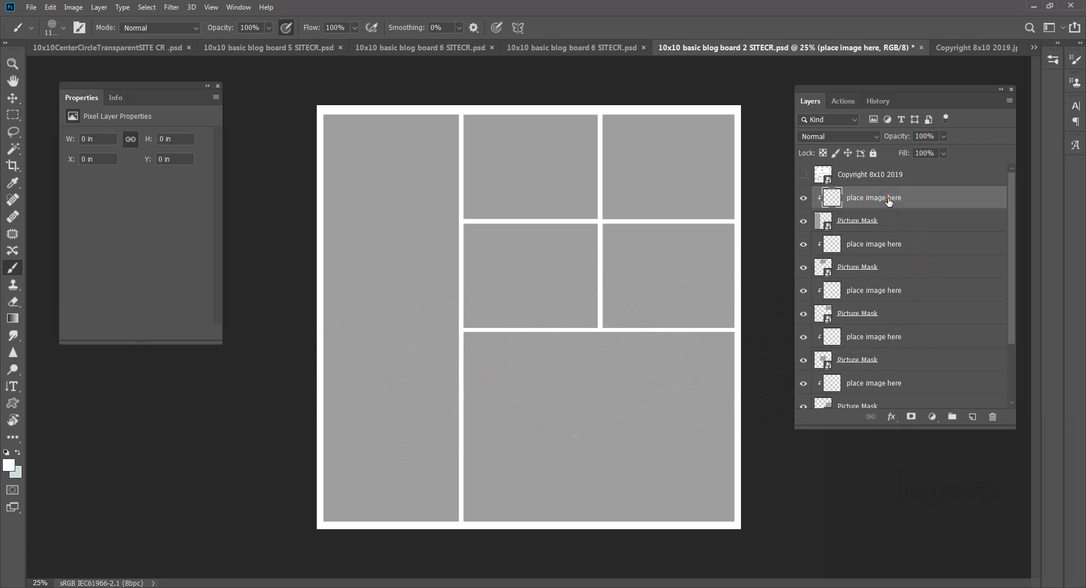
pyautogui.click(889, 201)
pyautogui.moveTo(732, 206)
pyautogui.mouseDown()
pyautogui.moveTo(416, 211)
pyautogui.moveTo(393, 198)
pyautogui.moveTo(395, 216)
pyautogui.mouseUp()
pyautogui.click(972, 417)
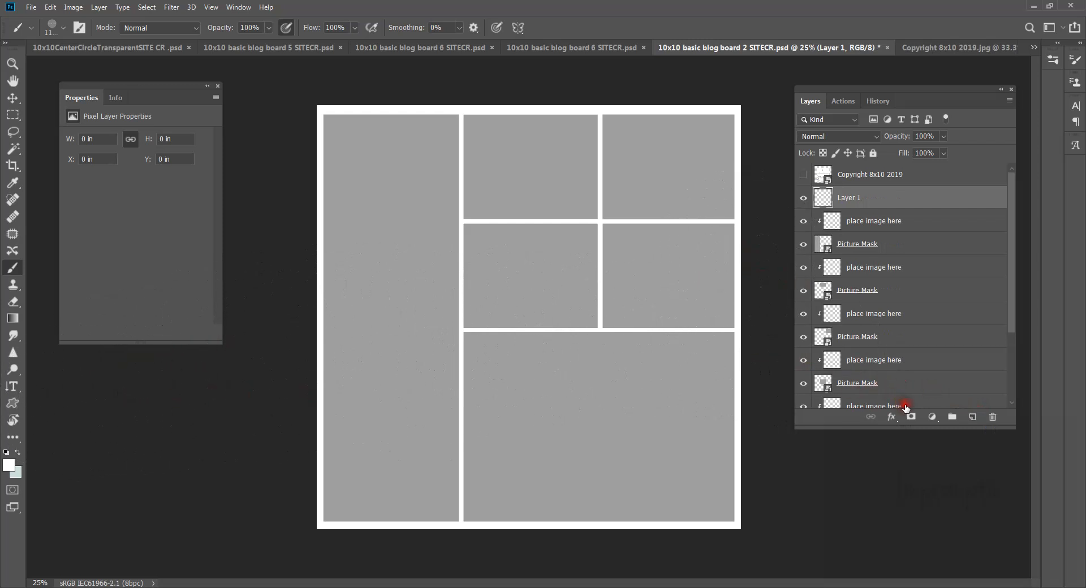
# Step: Add a light blue (cfe0e1) Solid Color fill layer and move it below the placeholder
pyautogui.click(932, 417)
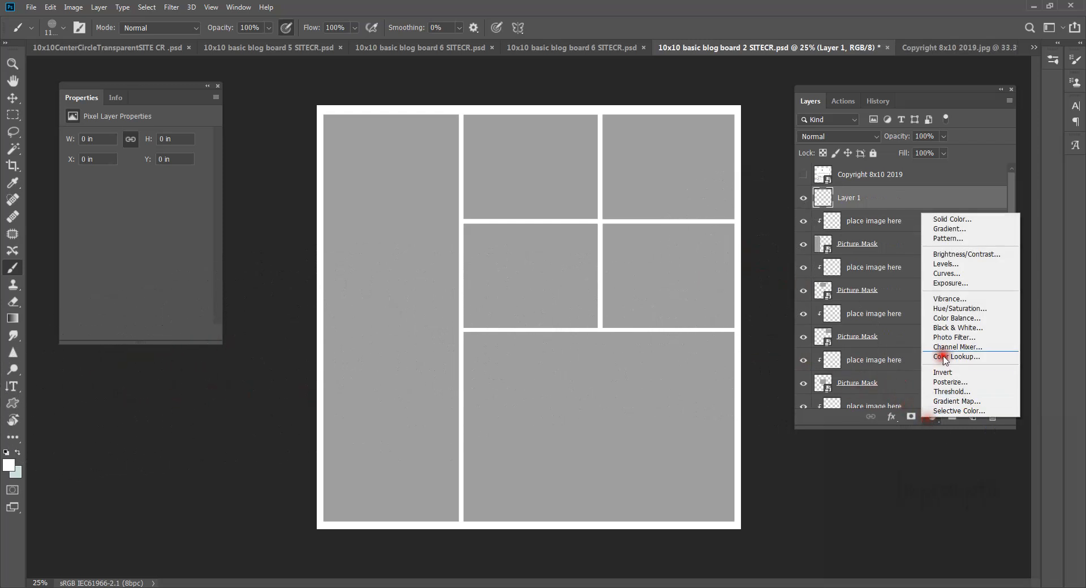
pyautogui.click(961, 219)
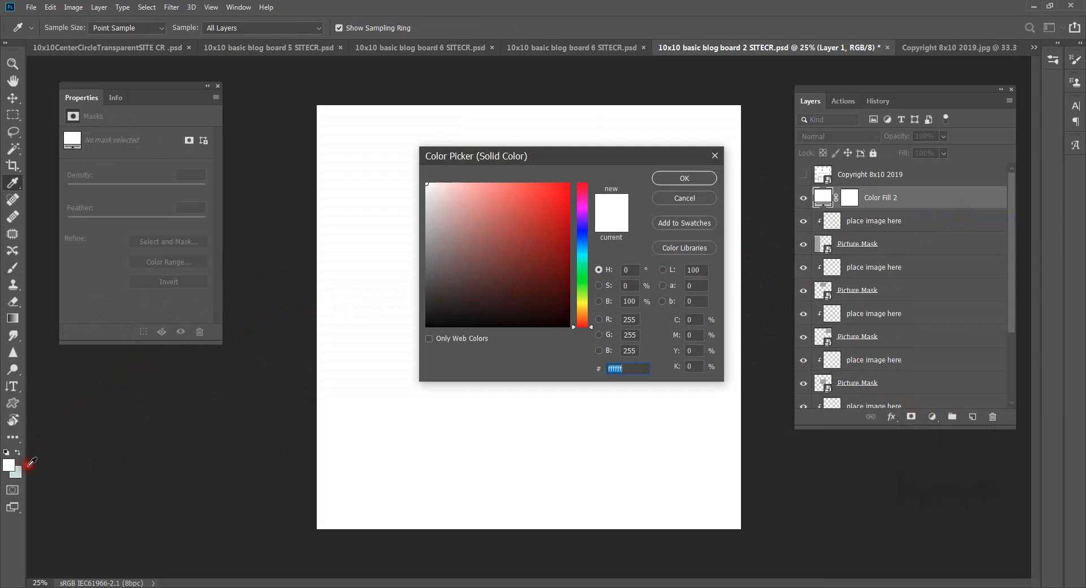
pyautogui.click(16, 472)
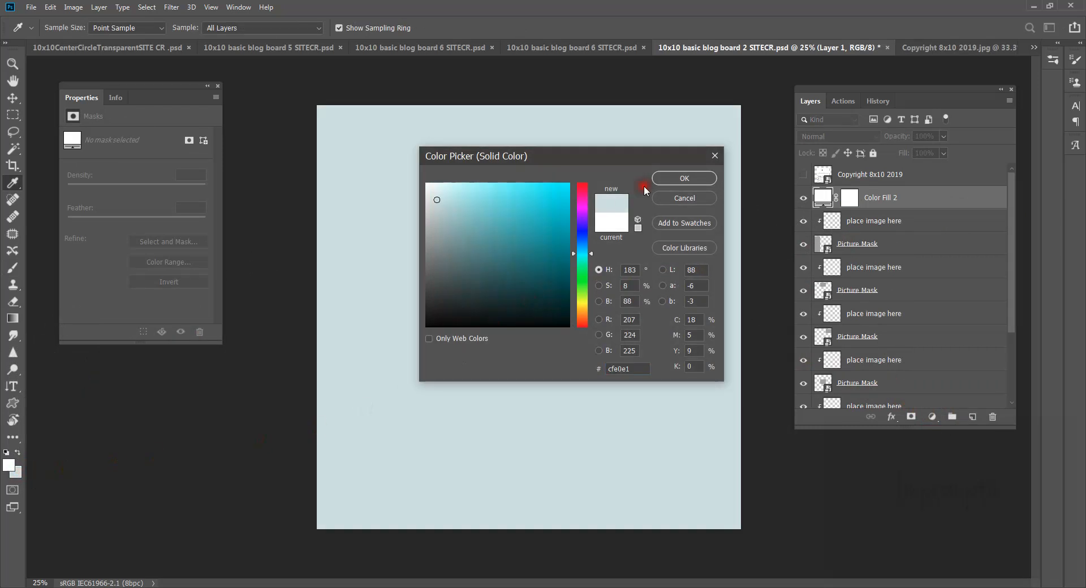
pyautogui.click(683, 178)
pyautogui.moveTo(868, 202); pyautogui.dragTo(858, 231)
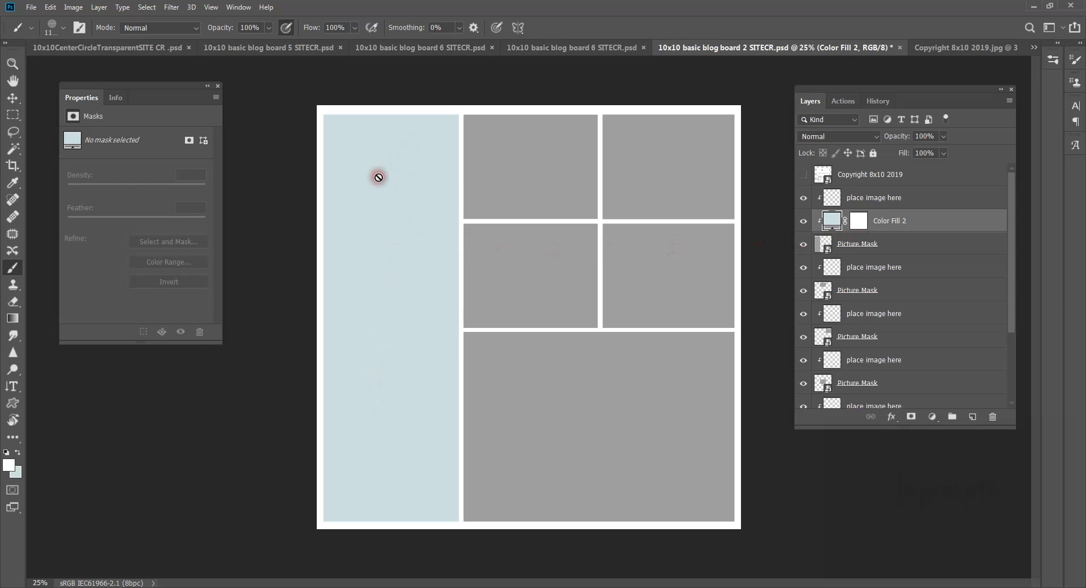
# Step: Select the top image placeholder layer and paint a faint white stroke on the board
pyautogui.scroll(-5, 860, 294)
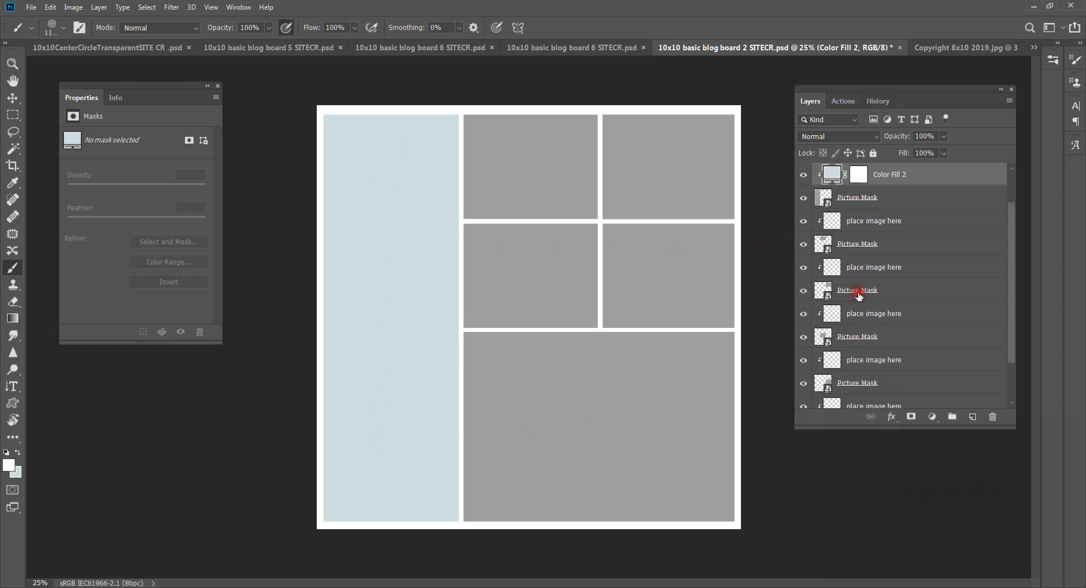
pyautogui.click(871, 398)
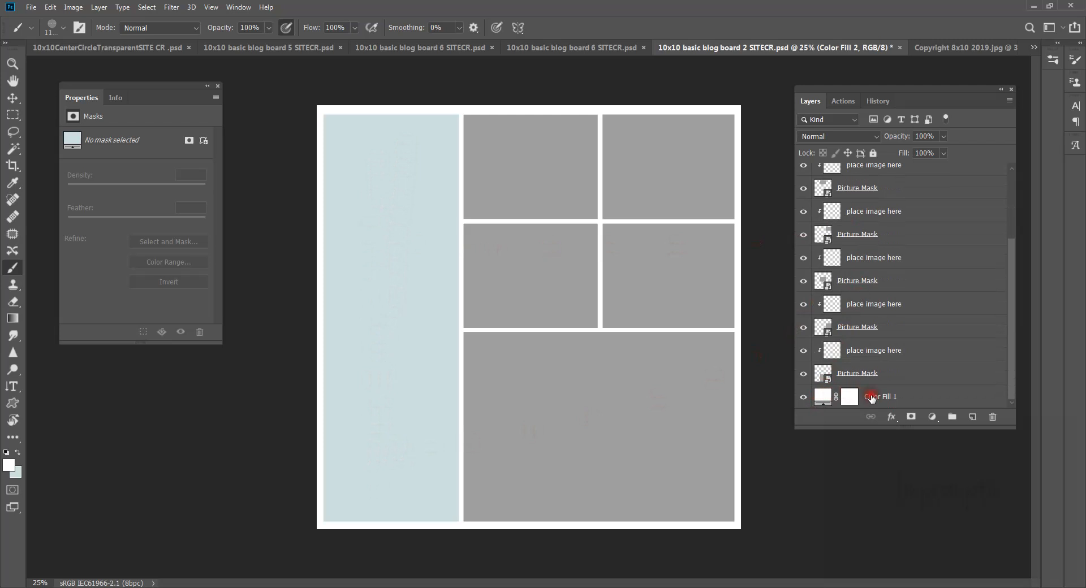
pyautogui.click(880, 398)
pyautogui.scroll(5, 926, 279)
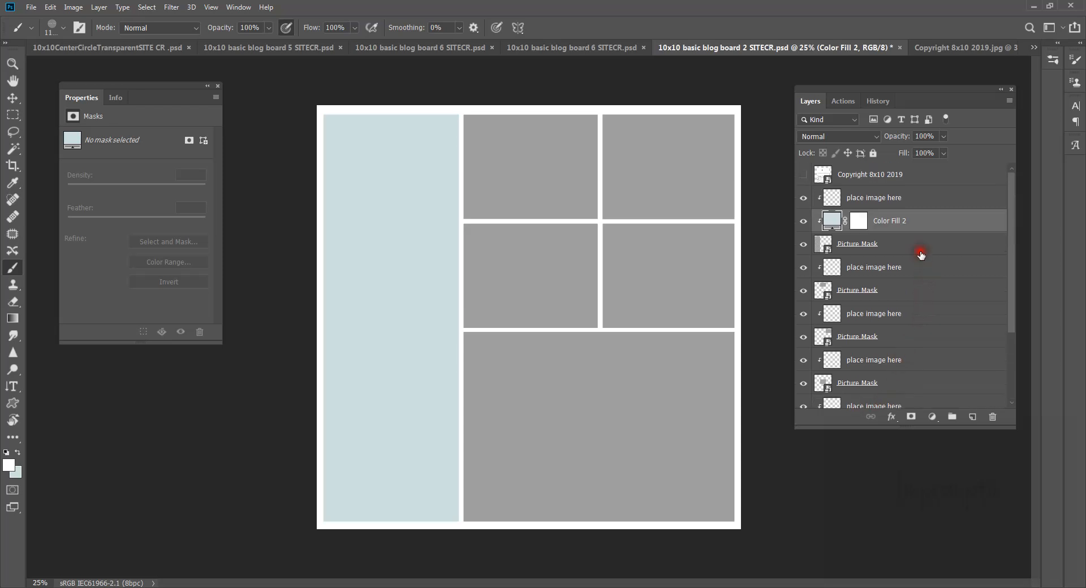
pyautogui.click(906, 201)
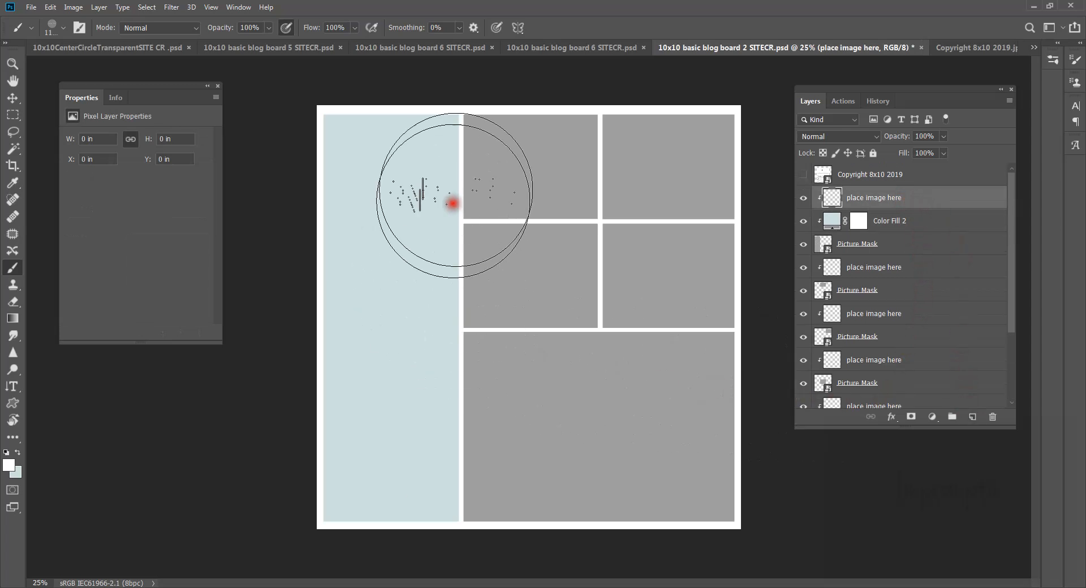
pyautogui.moveTo(394, 231); pyautogui.dragTo(387, 376)
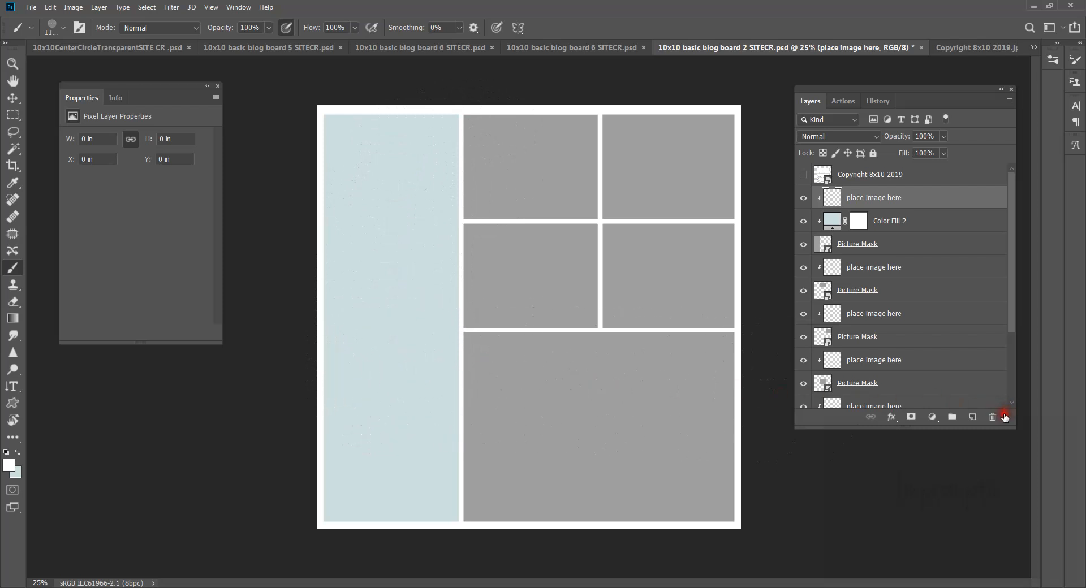
# Step: On a new layer, write white vertical text 'family name here' down the left blue cell
pyautogui.click(974, 417)
pyautogui.moveTo(574, 362)
pyautogui.mouseDown()
pyautogui.moveTo(531, 344)
pyautogui.moveTo(396, 339)
pyautogui.mouseUp()
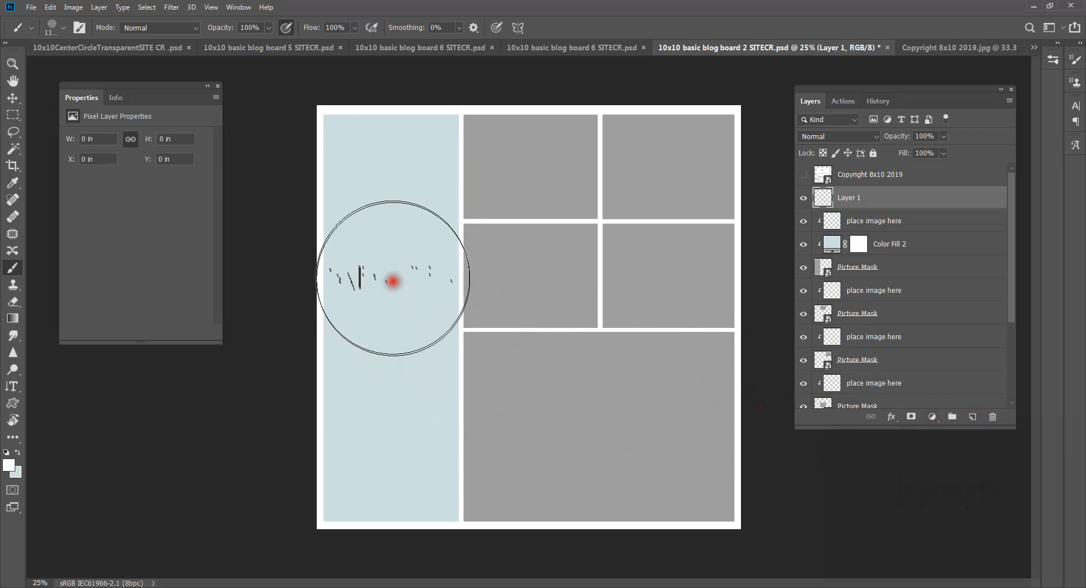
pyautogui.press('t')
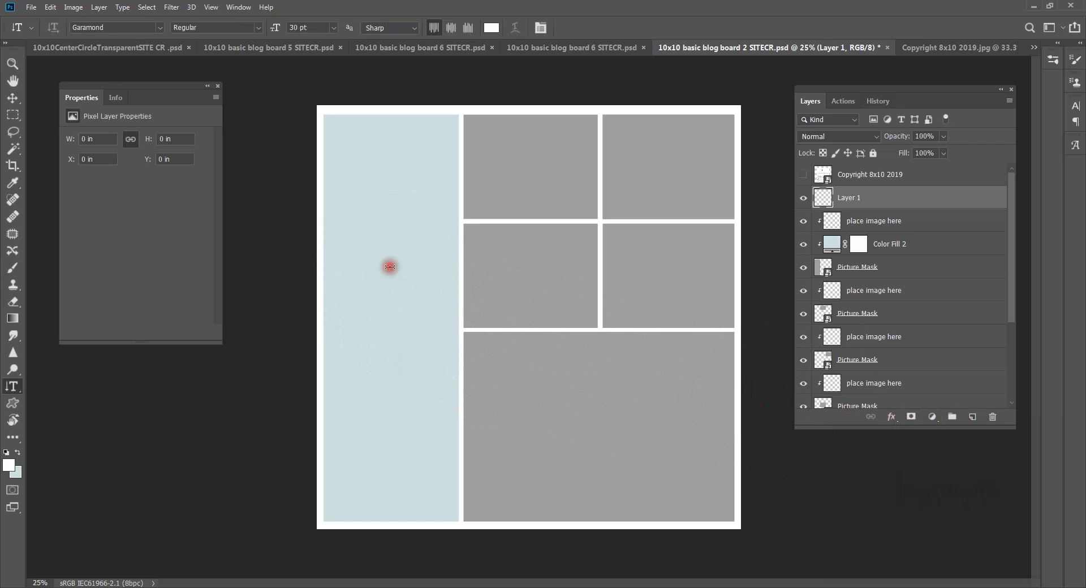
pyautogui.click(382, 180)
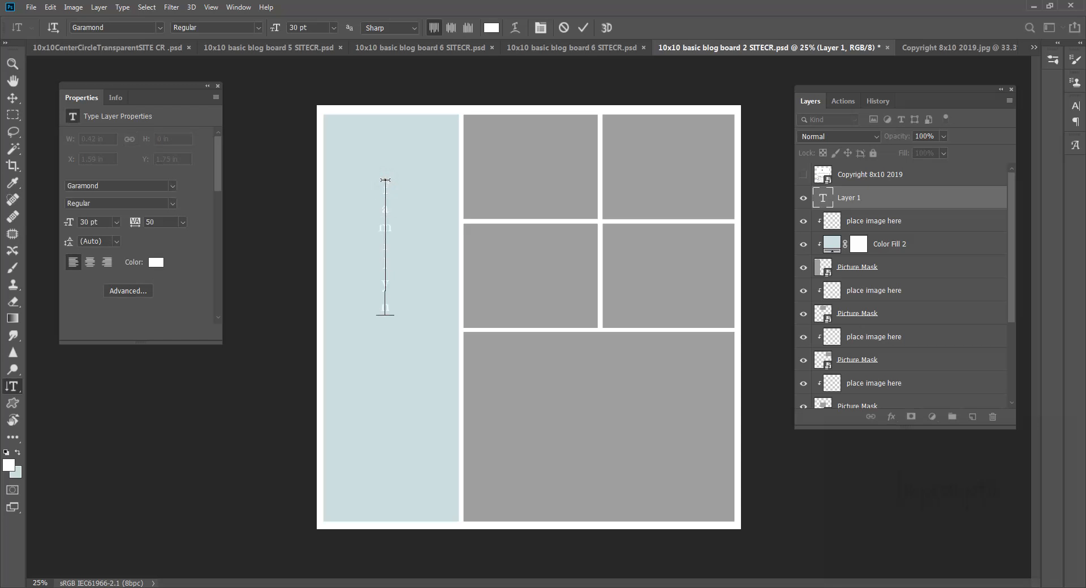
pyautogui.write('here')
pyautogui.click(872, 225)
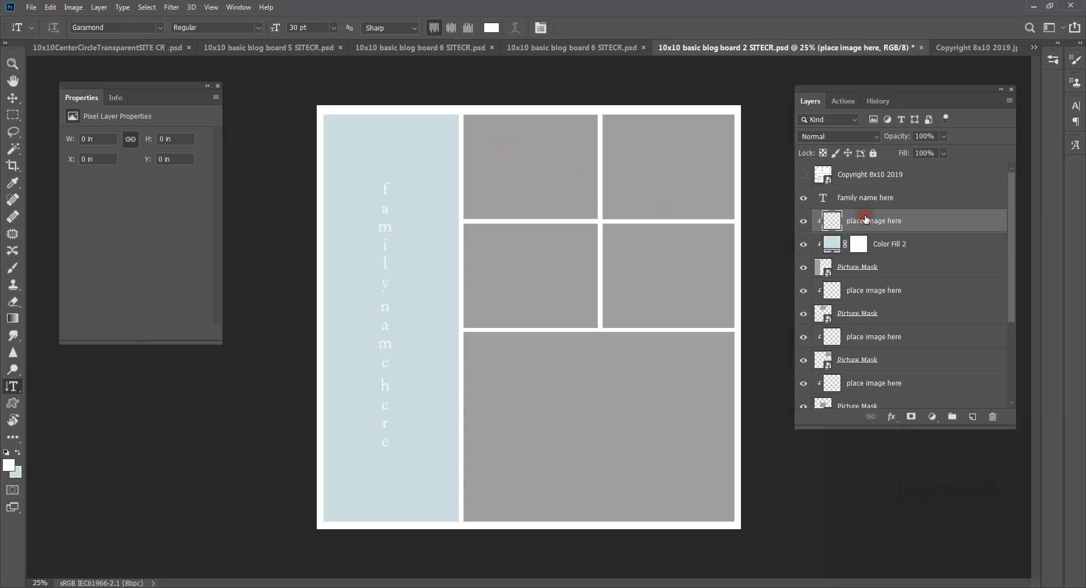
# Step: Select the top-middle image placeholder layer, checking which cell it is
pyautogui.click(868, 291)
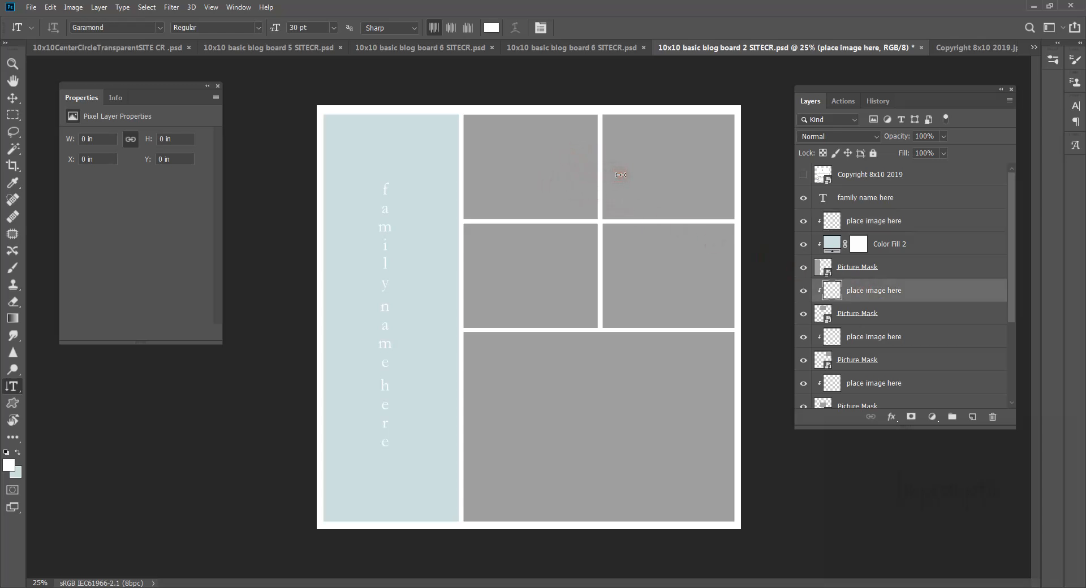
pyautogui.click(804, 314)
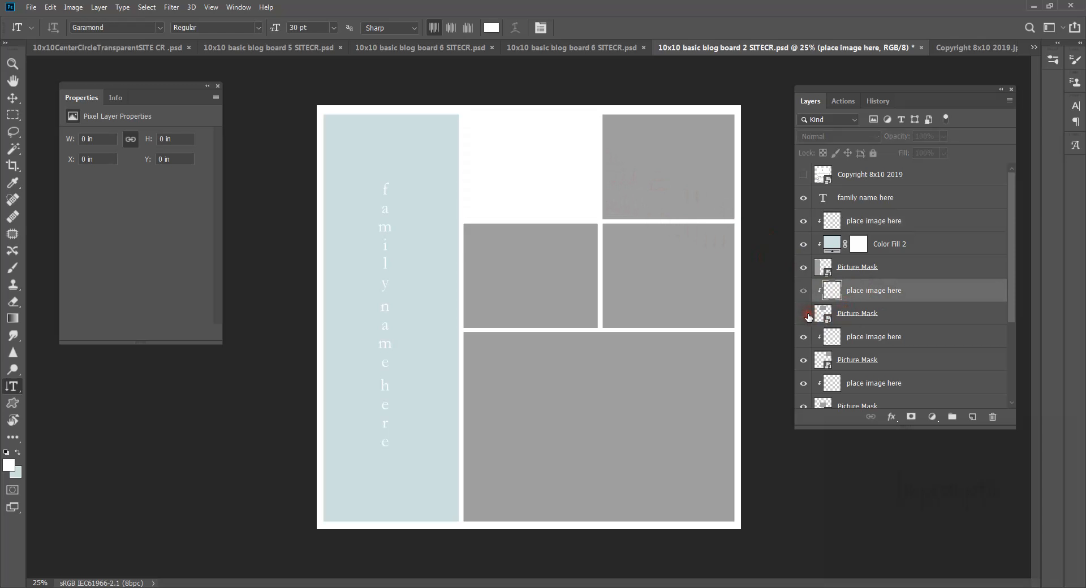
pyautogui.click(805, 315)
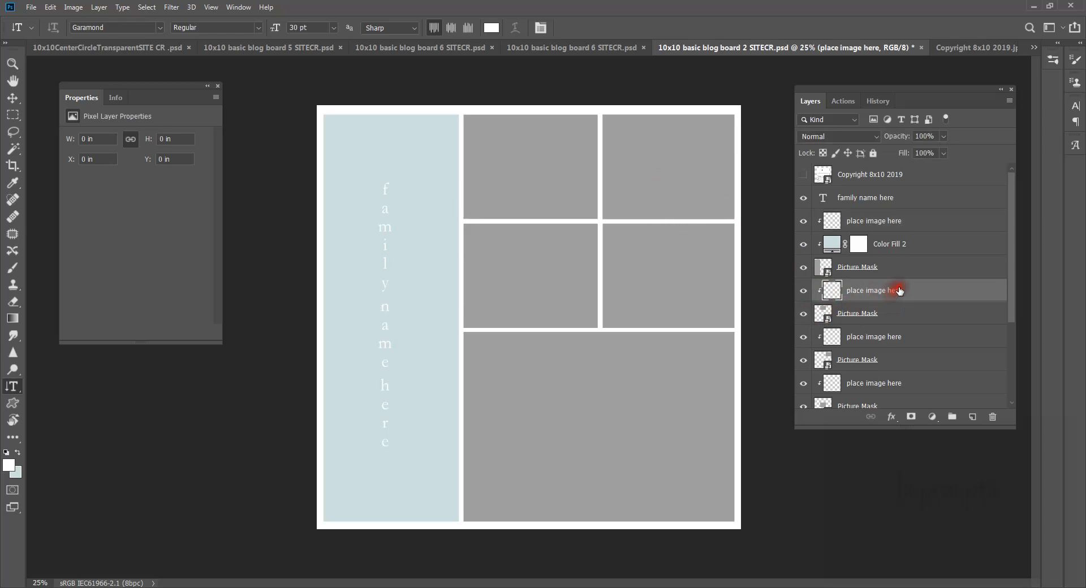
# Step: Place _98-EpVoFpJJ.jpg from Desktop > Blog Board Video > proofs as an embedded image
pyautogui.click(31, 7)
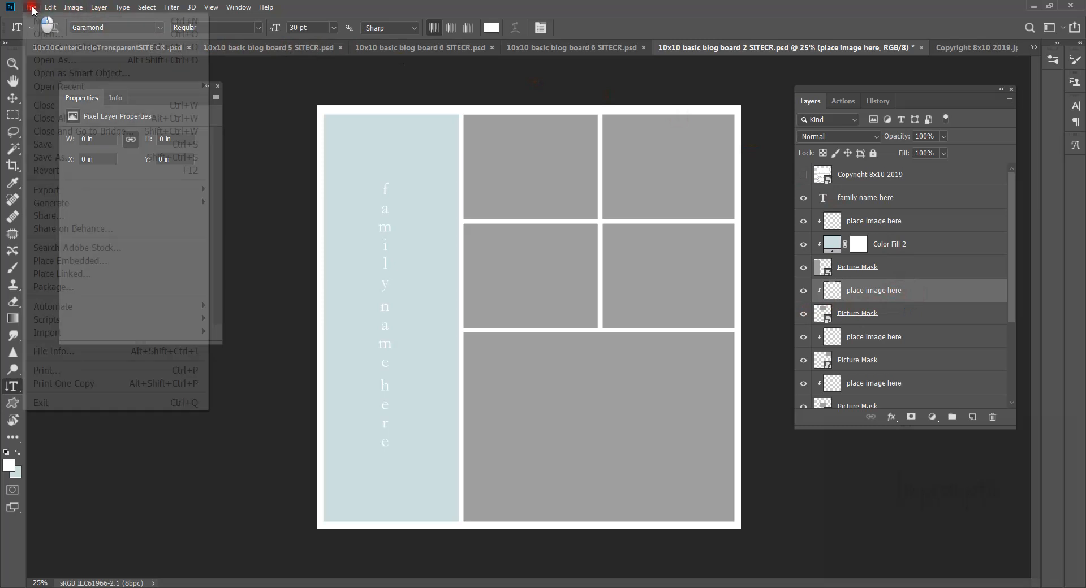
pyautogui.click(77, 260)
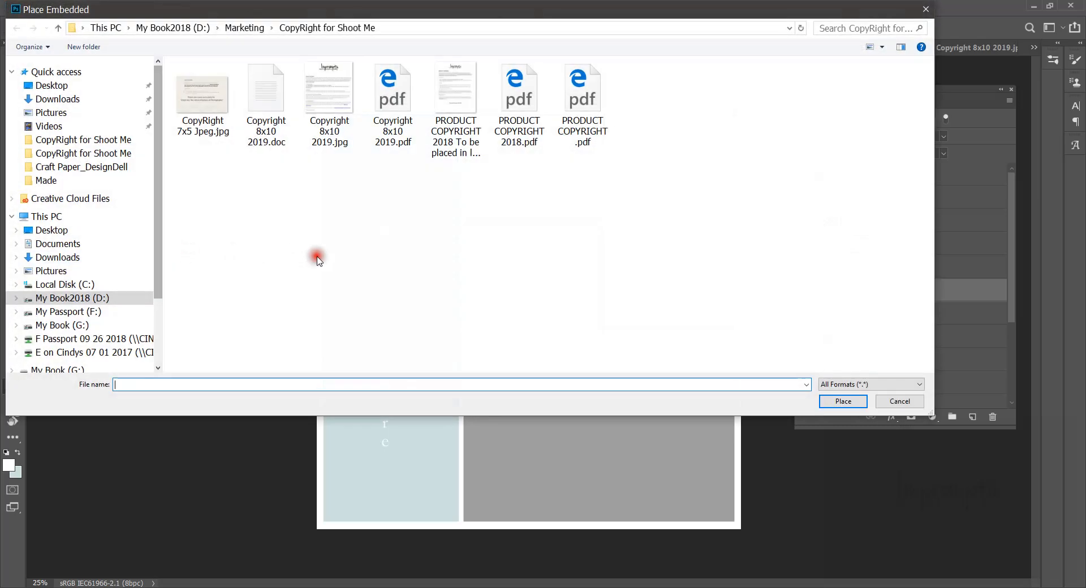
pyautogui.click(89, 85)
pyautogui.doubleClick(393, 116)
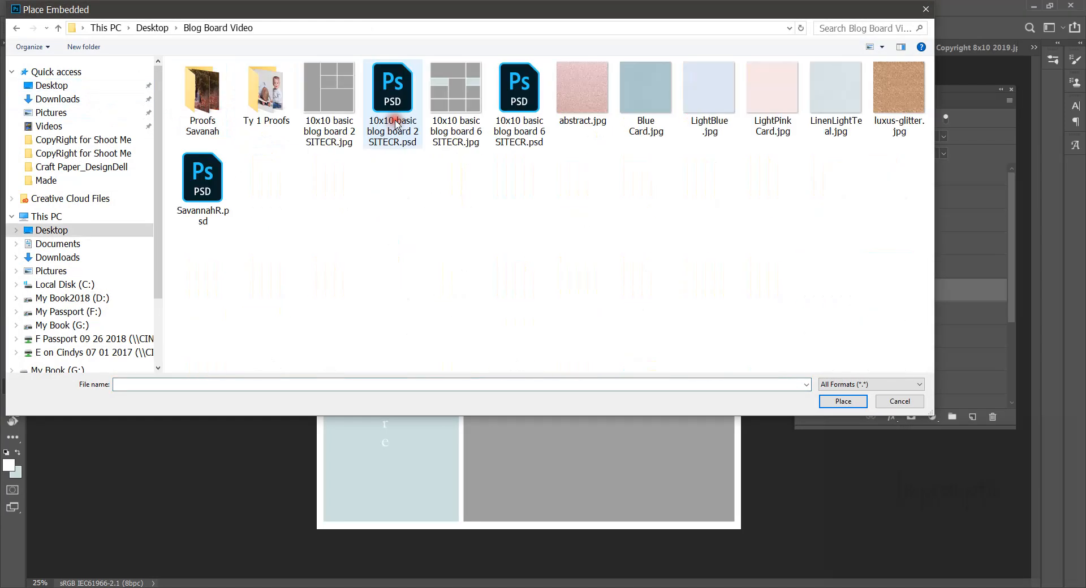
pyautogui.doubleClick(208, 108)
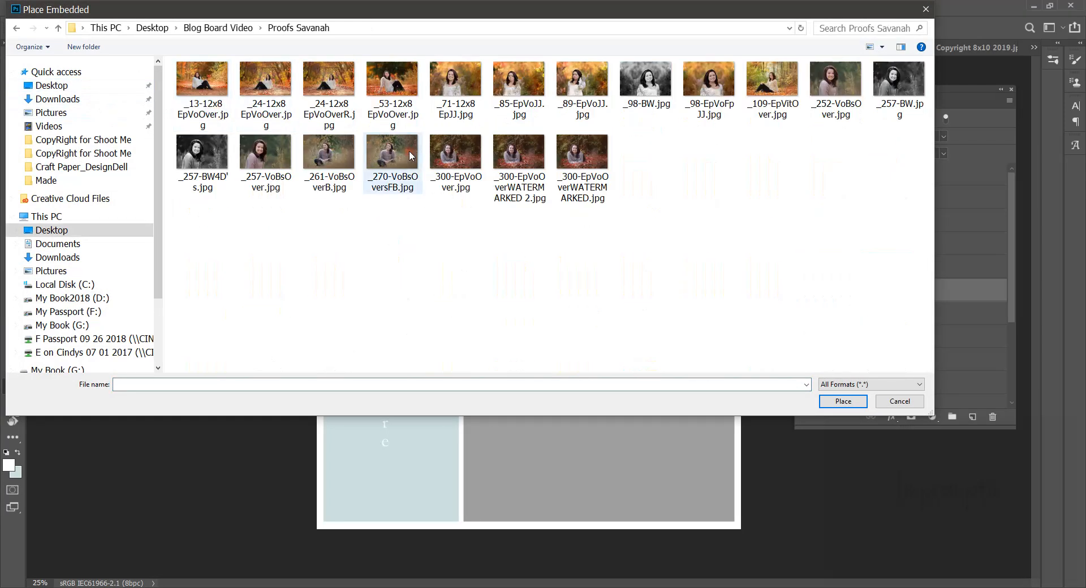
pyautogui.doubleClick(708, 79)
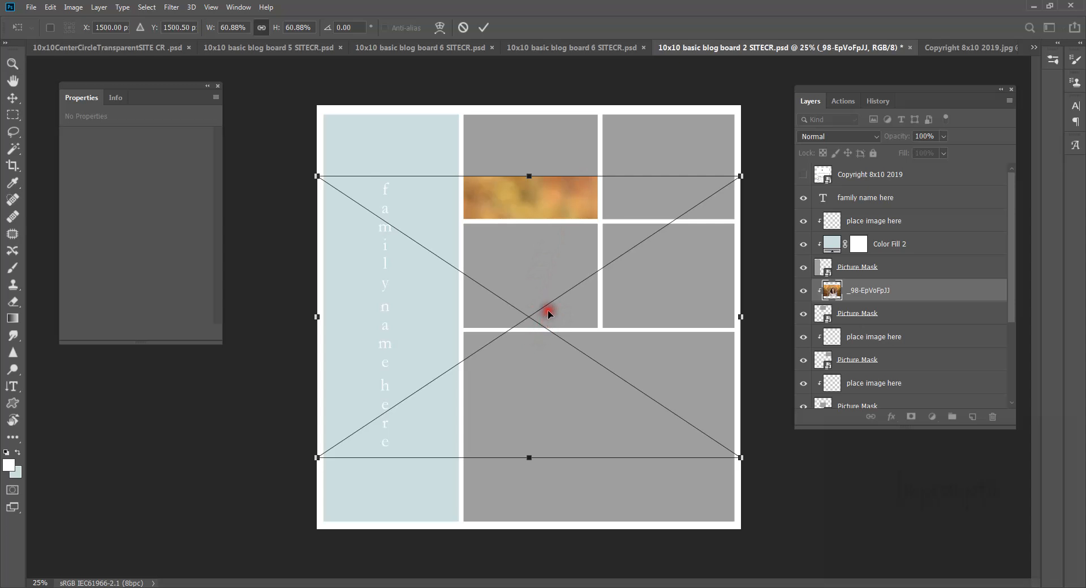
# Step: Scale the portrait proportionally to about 31.6% and fit it into the top-middle cell
pyautogui.click(261, 27)
pyautogui.moveTo(316, 458); pyautogui.dragTo(542, 304)
pyautogui.moveTo(637, 266); pyautogui.dragTo(522, 195)
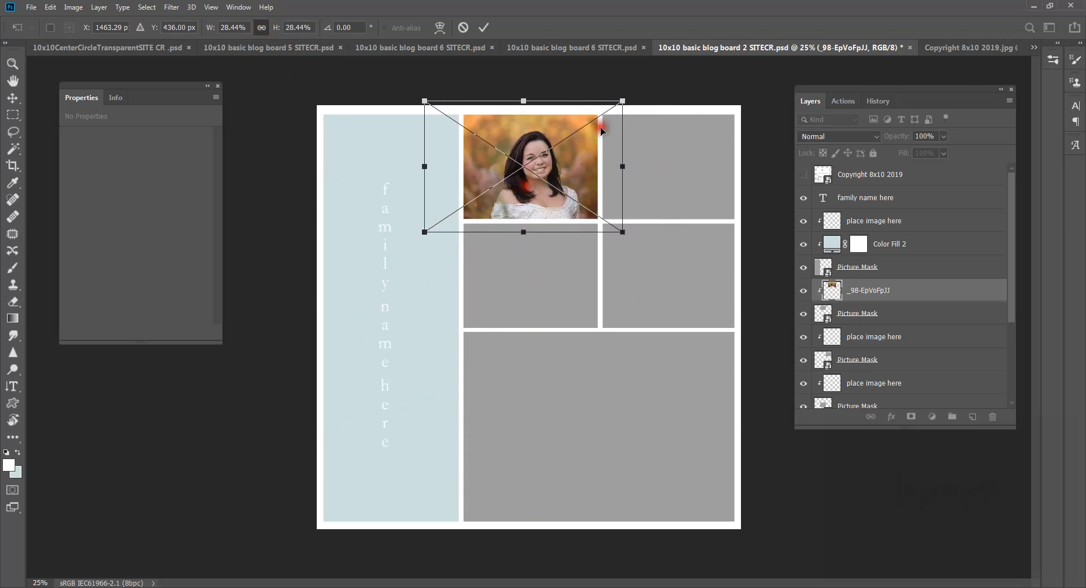
pyautogui.moveTo(623, 99); pyautogui.dragTo(642, 81)
pyautogui.moveTo(552, 152); pyautogui.dragTo(541, 150)
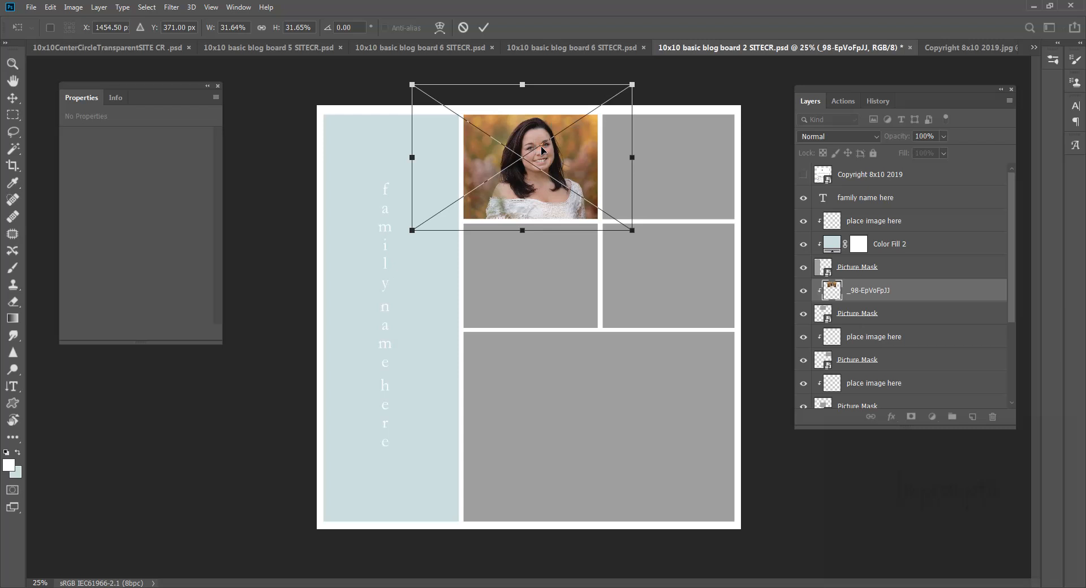
pyautogui.click(542, 150)
pyautogui.click(541, 150)
pyautogui.click(483, 28)
pyautogui.click(876, 290)
pyautogui.press('t')
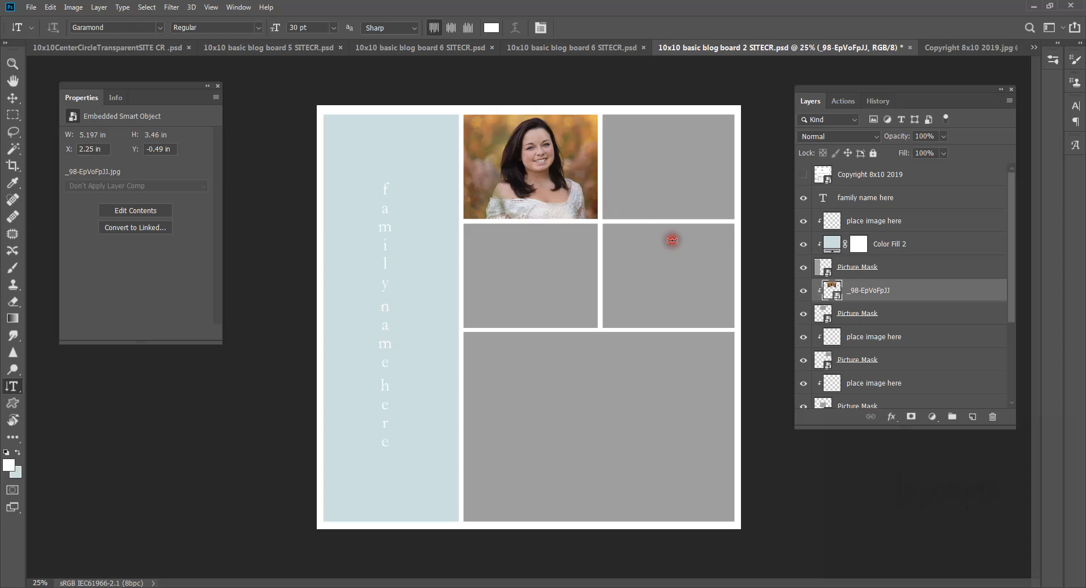
# Step: Place _252-VoBsOver.jpg as an embedded image on the next placeholder layer
pyautogui.click(875, 338)
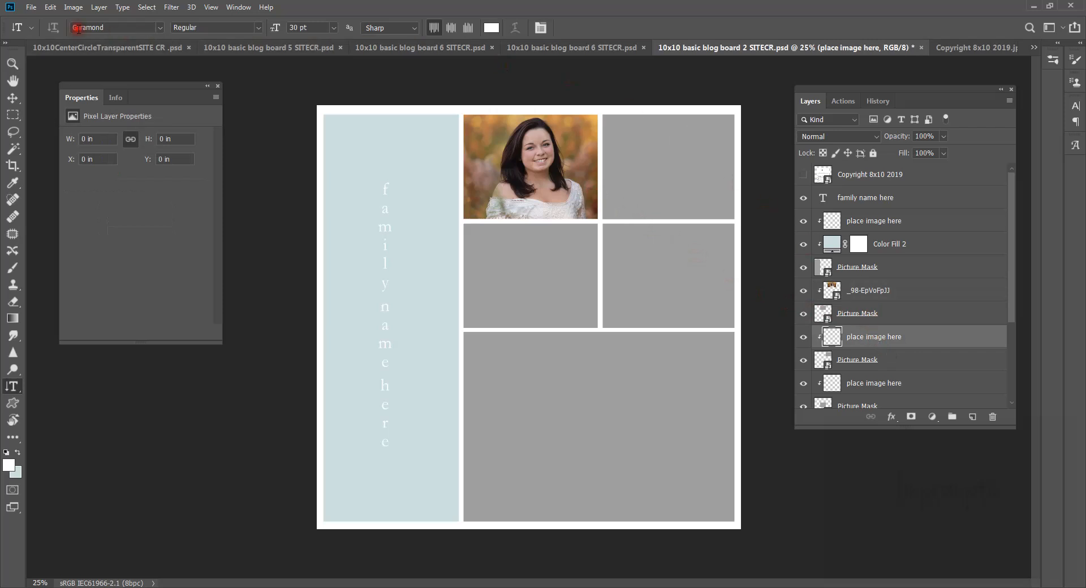
pyautogui.click(31, 7)
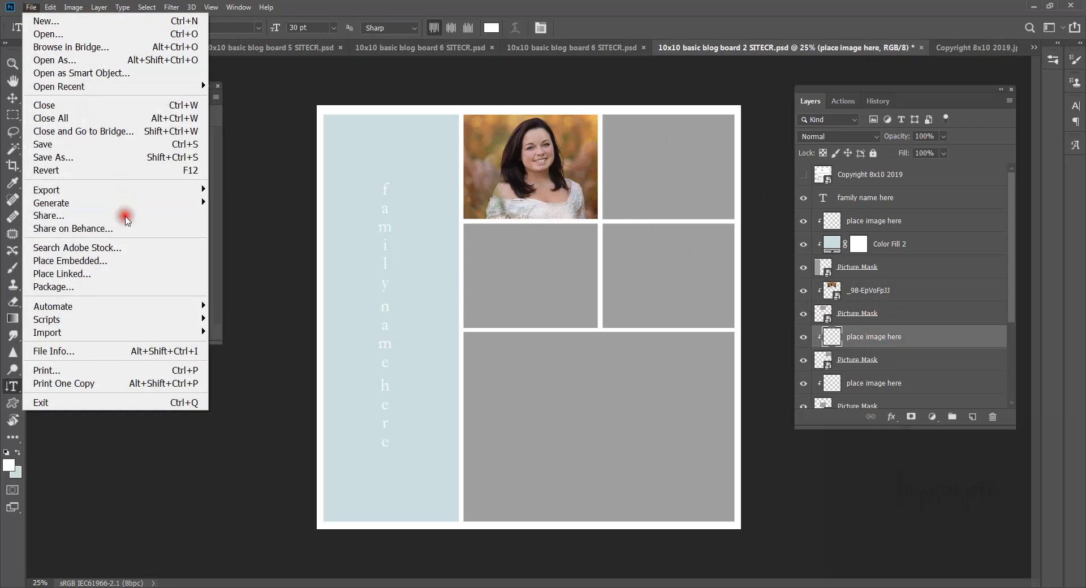
pyautogui.click(125, 258)
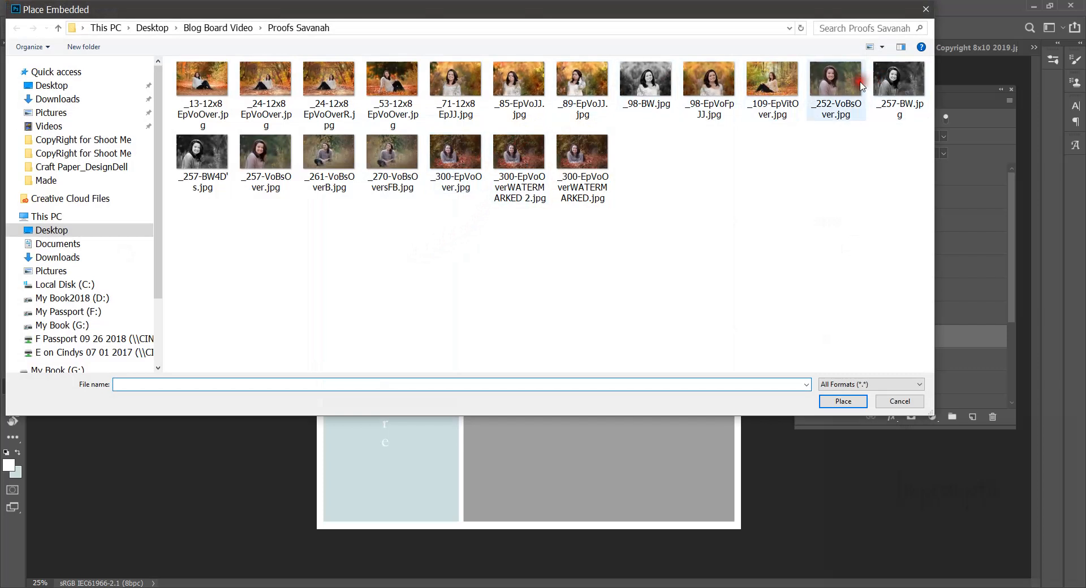
pyautogui.click(834, 85)
pyautogui.click(842, 401)
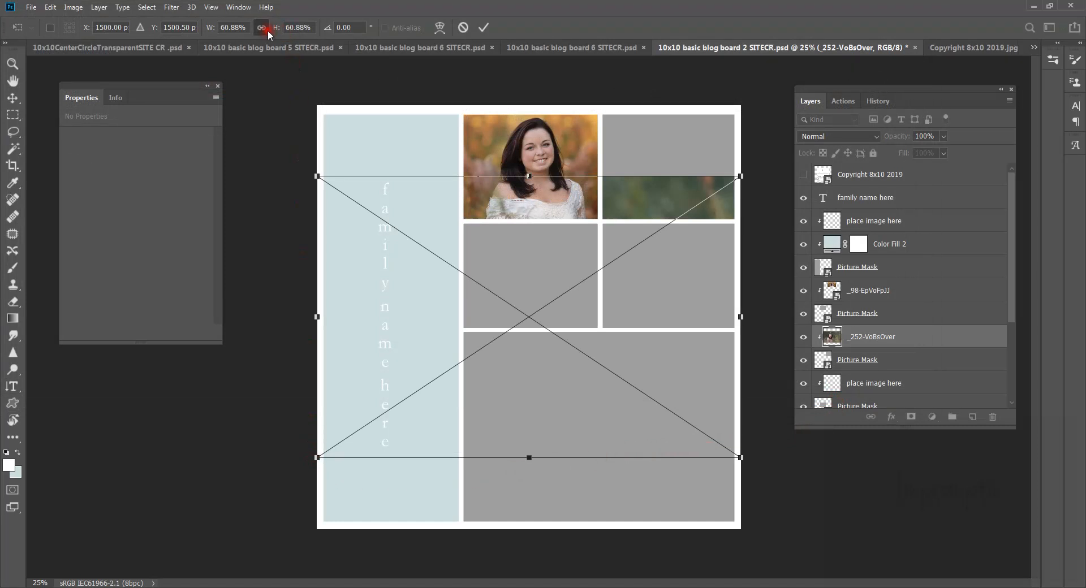
# Step: Scale the second portrait to about 29% and fit it into the top-right cell
pyautogui.moveTo(317, 456); pyautogui.dragTo(538, 308)
pyautogui.moveTo(662, 257); pyautogui.dragTo(713, 188)
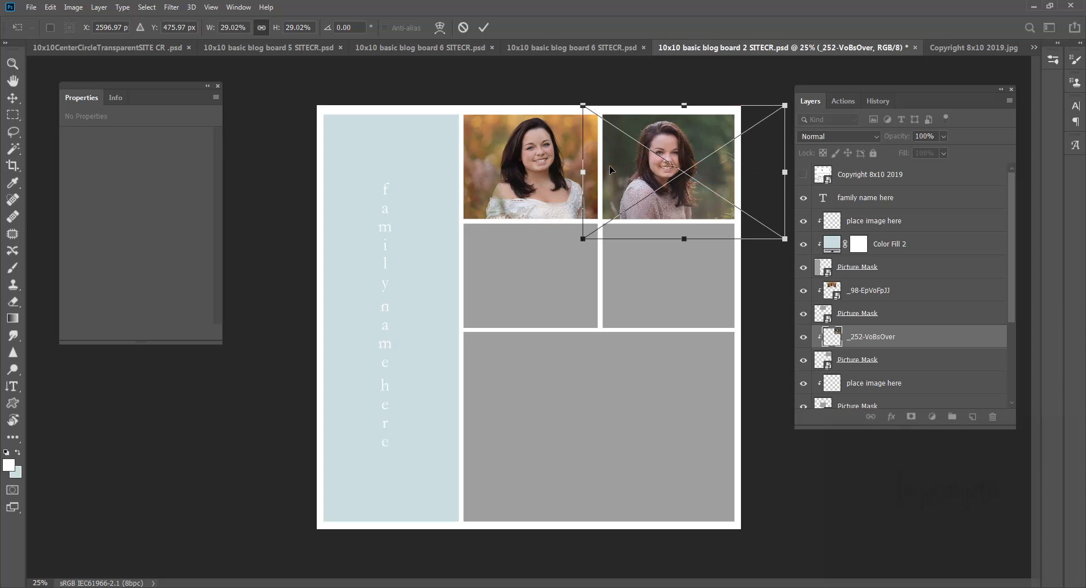
pyautogui.click(860, 336)
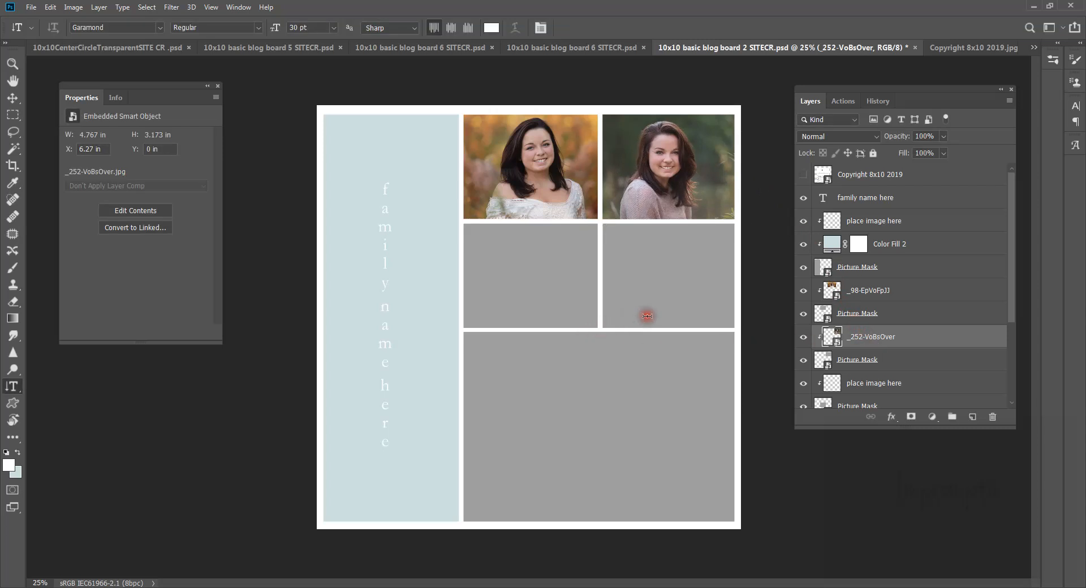
pyautogui.scroll(-3, 888, 334)
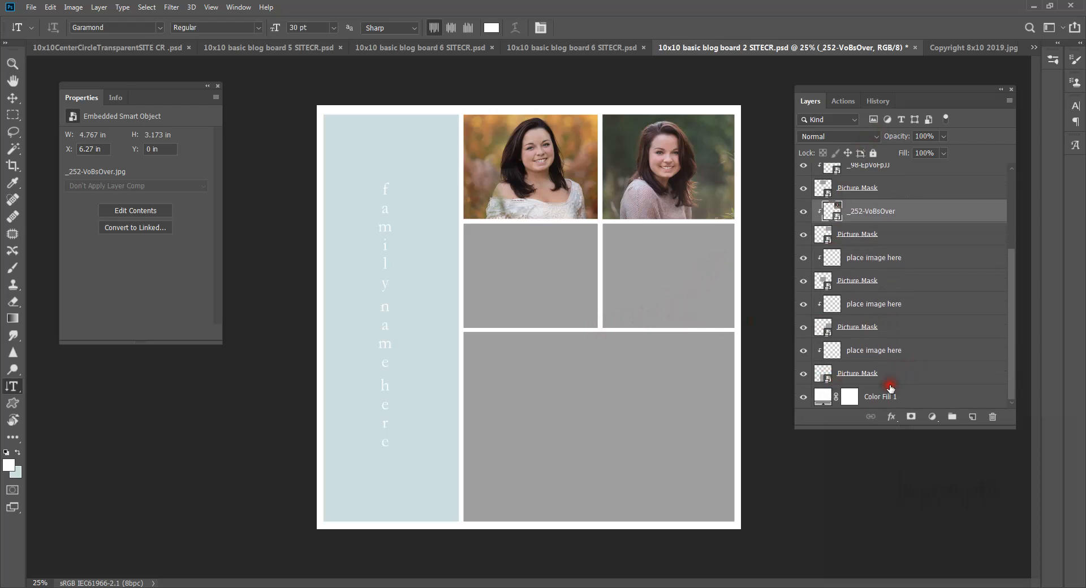
# Step: Save the board as a Photoshop PSD under a new file name
pyautogui.click(35, 8)
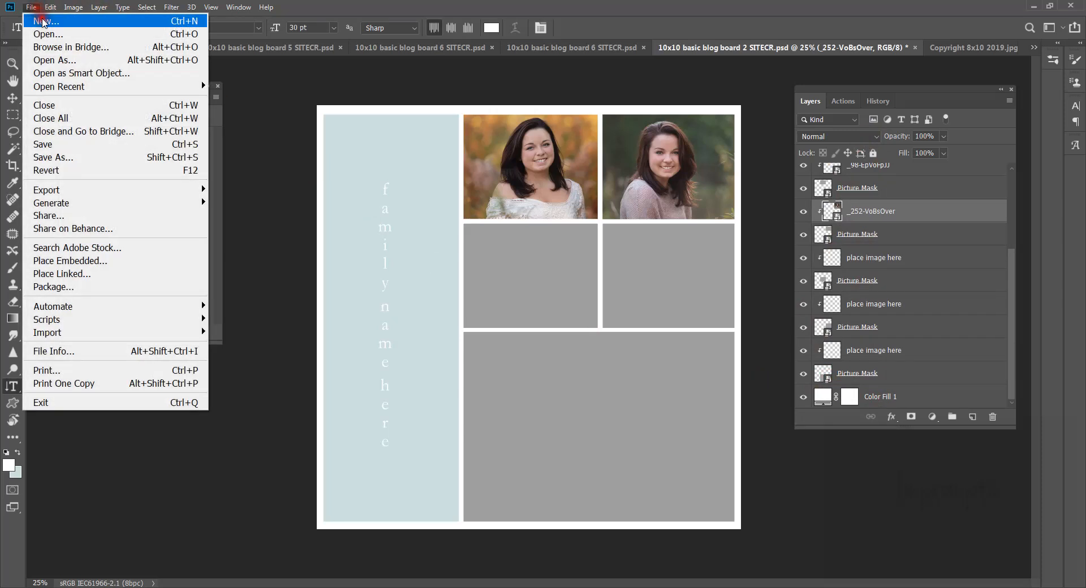
pyautogui.click(102, 160)
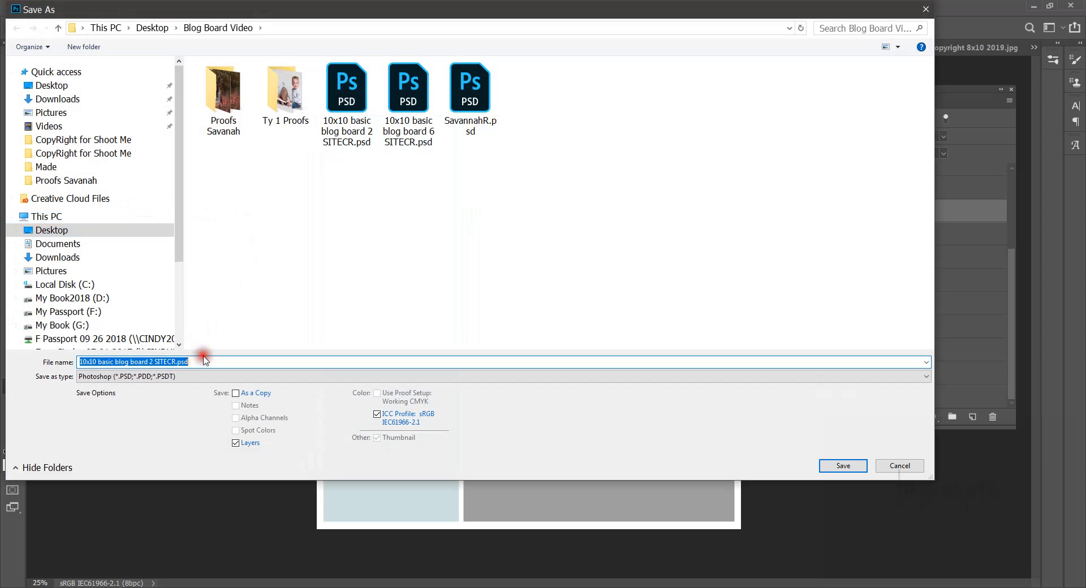
pyautogui.click(204, 360)
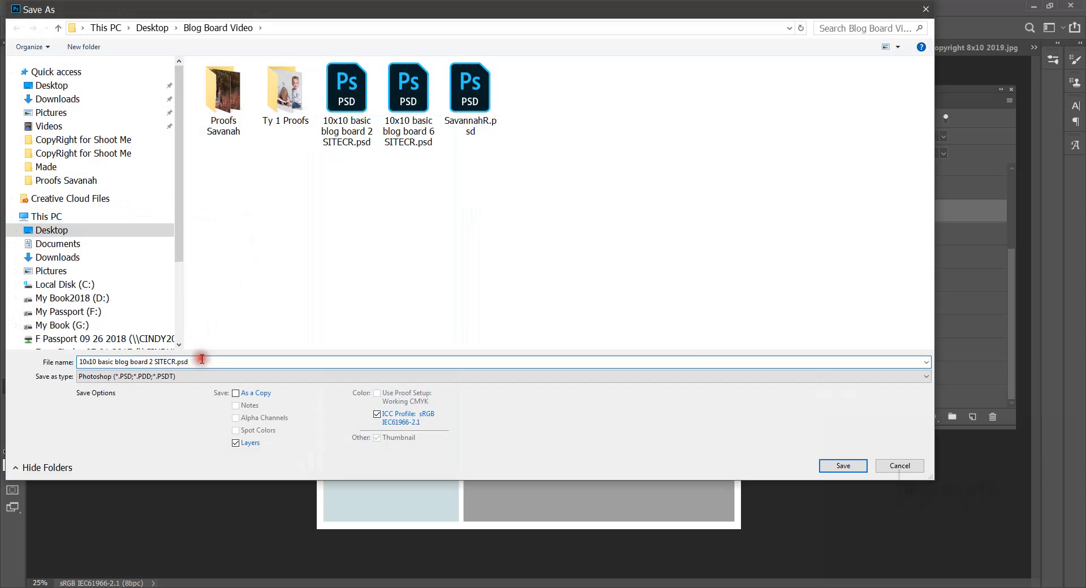
pyautogui.press('BackSpace')
pyautogui.press('BackSpace')
pyautogui.press('BackSpace')
pyautogui.press('BackSpace')
pyautogui.press('BackSpace')
pyautogui.press('BackSpace')
pyautogui.press('BackSpace')
pyautogui.press('BackSpace')
pyautogui.press('BackSpace')
pyautogui.press('BackSpace')
pyautogui.press('BackSpace')
pyautogui.press('BackSpace')
pyautogui.press('BackSpace')
pyautogui.press('BackSpace')
pyautogui.press('BackSpace')
pyautogui.press('BackSpace')
pyautogui.press('BackSpace')
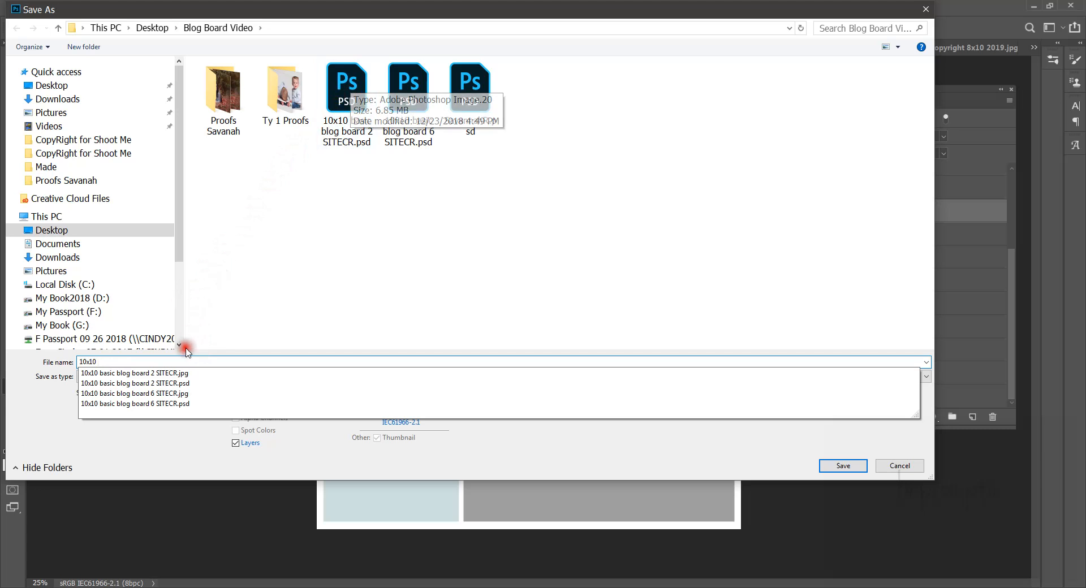
pyautogui.write('Savannah')
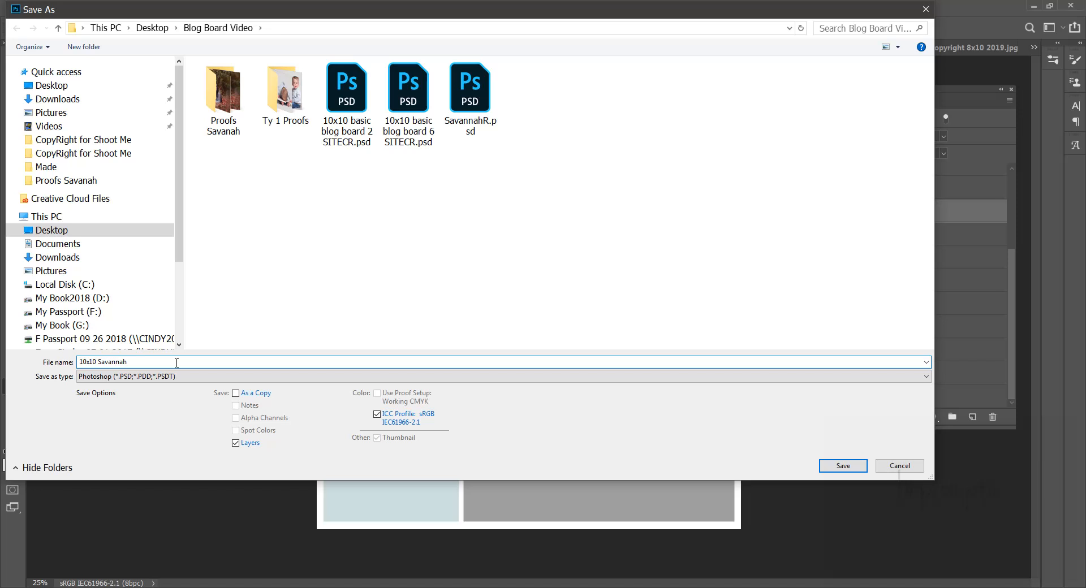
pyautogui.press('Return')
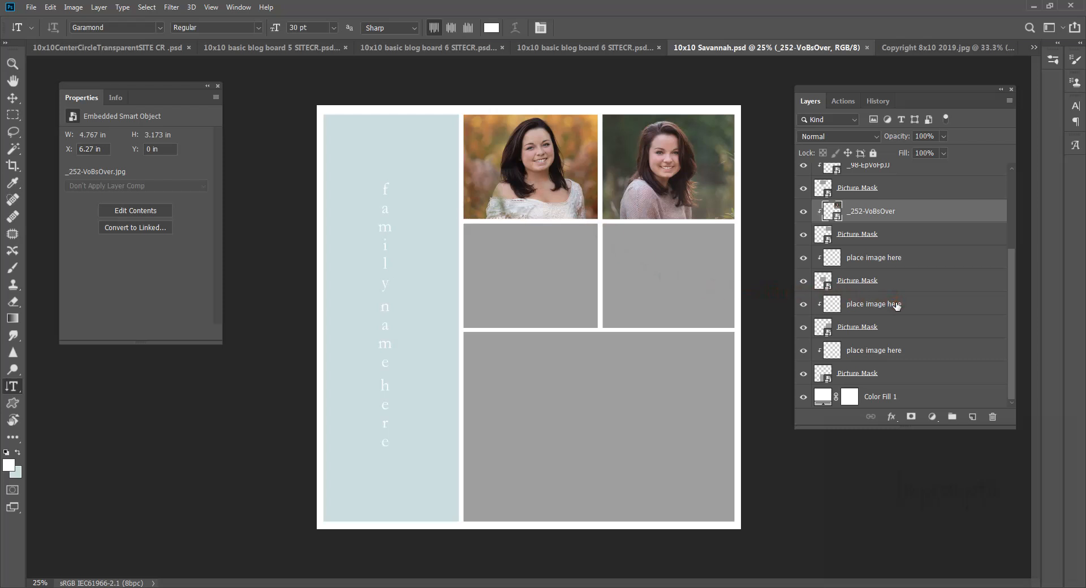
# Step: Merge Visible from the Color Fill 1 layer to flatten the board into one layer
pyautogui.click(889, 396)
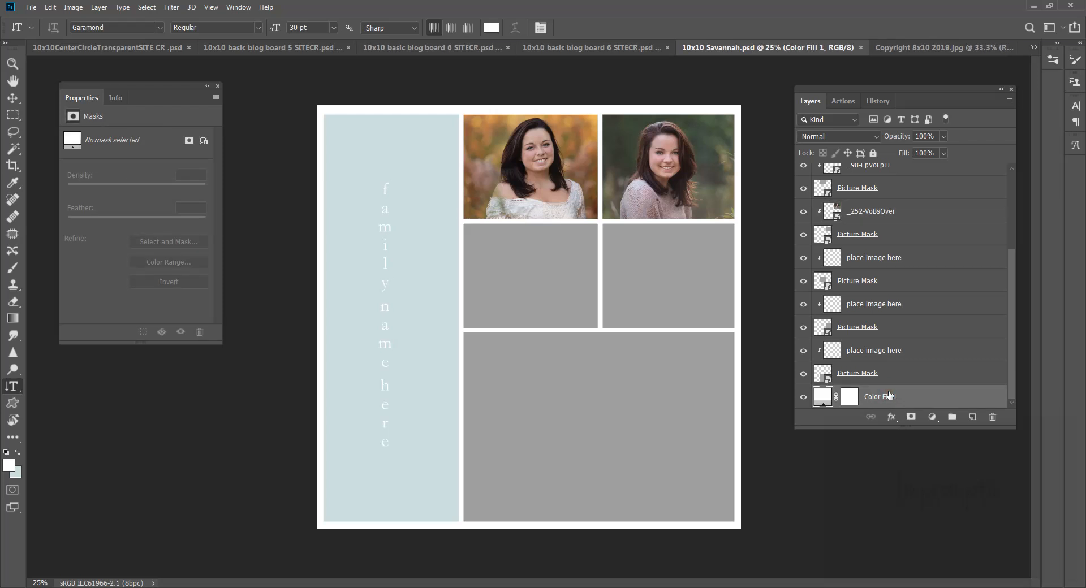
pyautogui.rightClick(889, 395)
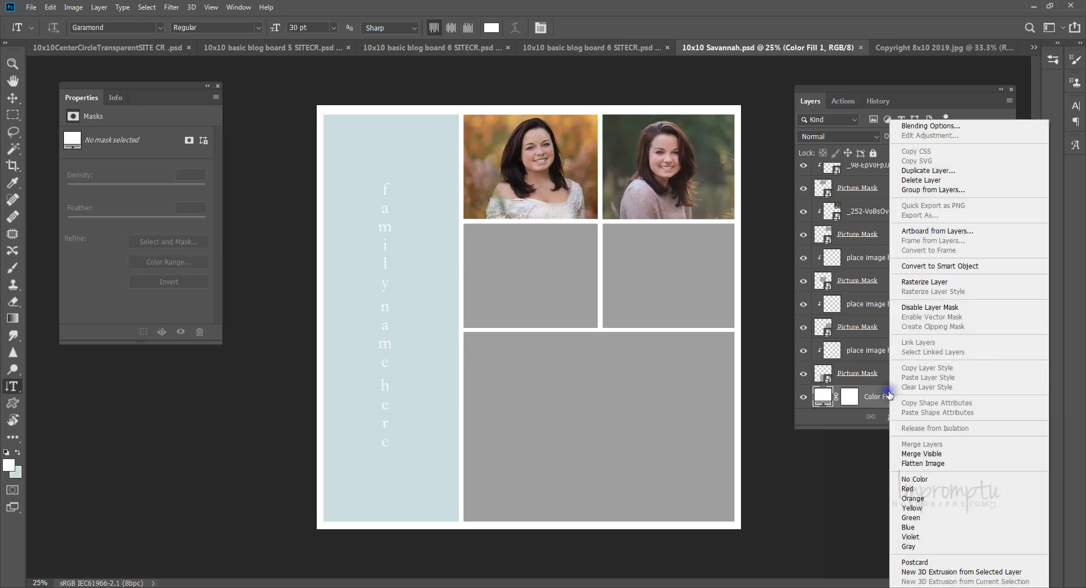
pyautogui.click(930, 458)
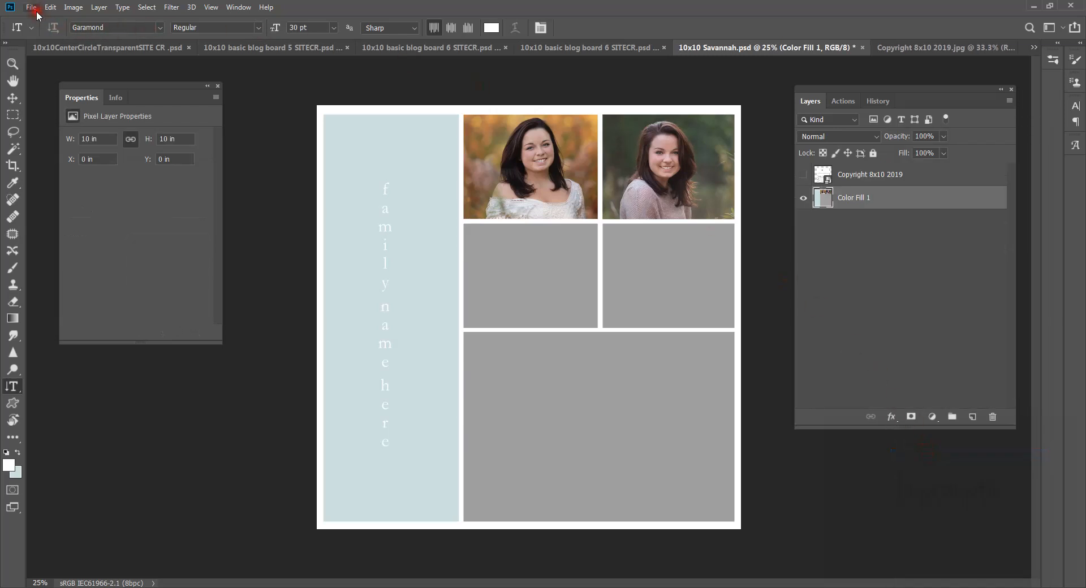
# Step: Save the merged board as a JPEG at Quality 12 (Maximum)
pyautogui.click(32, 8)
pyautogui.click(74, 158)
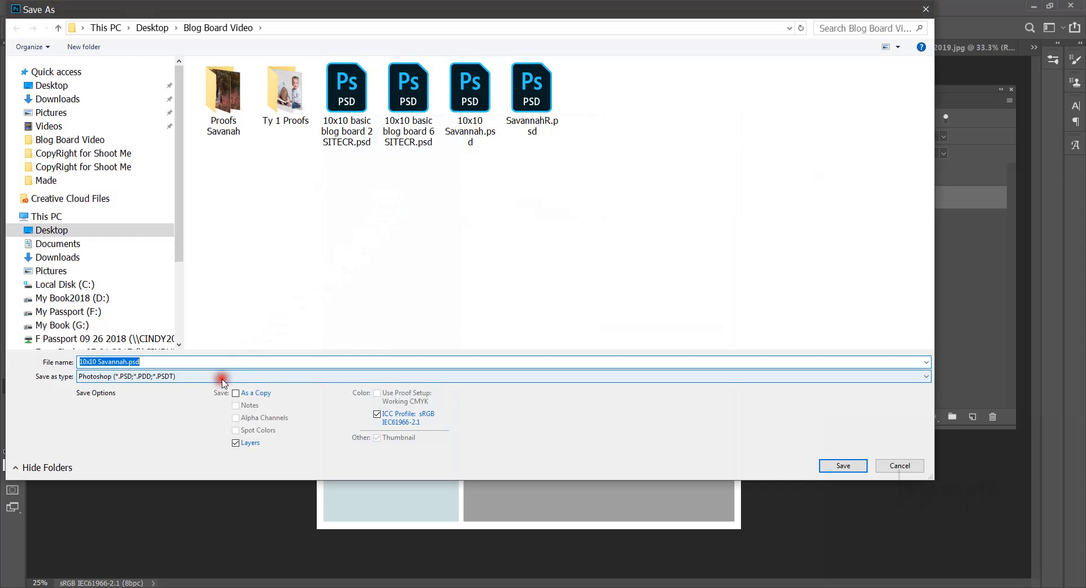
pyautogui.click(222, 378)
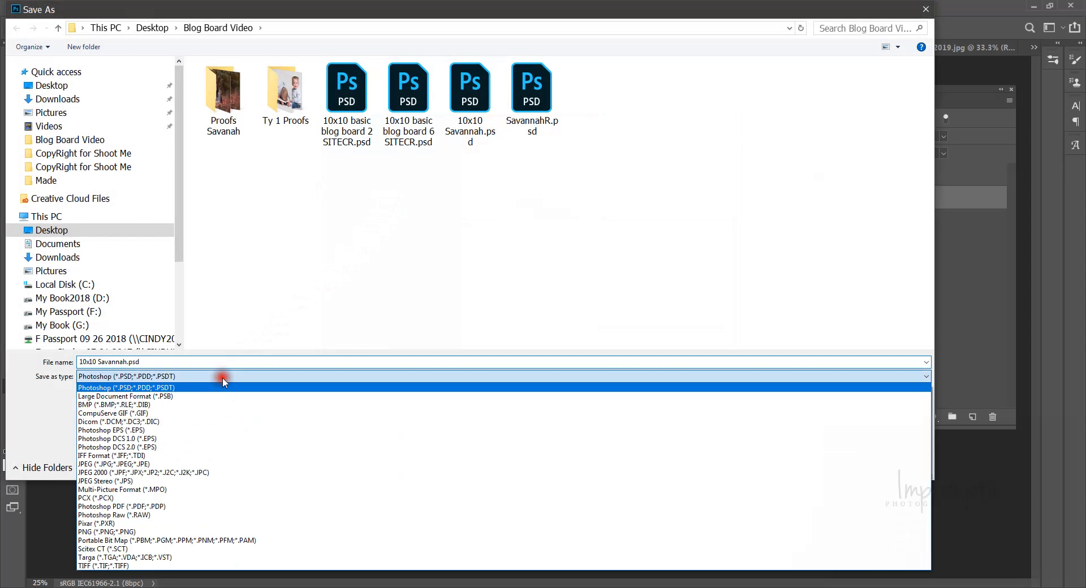
pyautogui.click(200, 465)
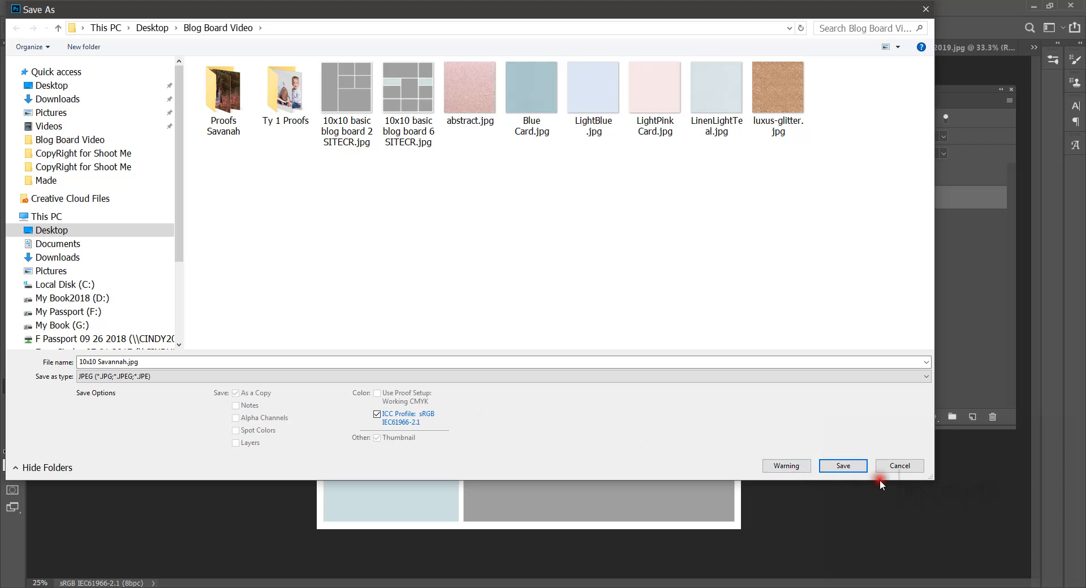
pyautogui.click(843, 466)
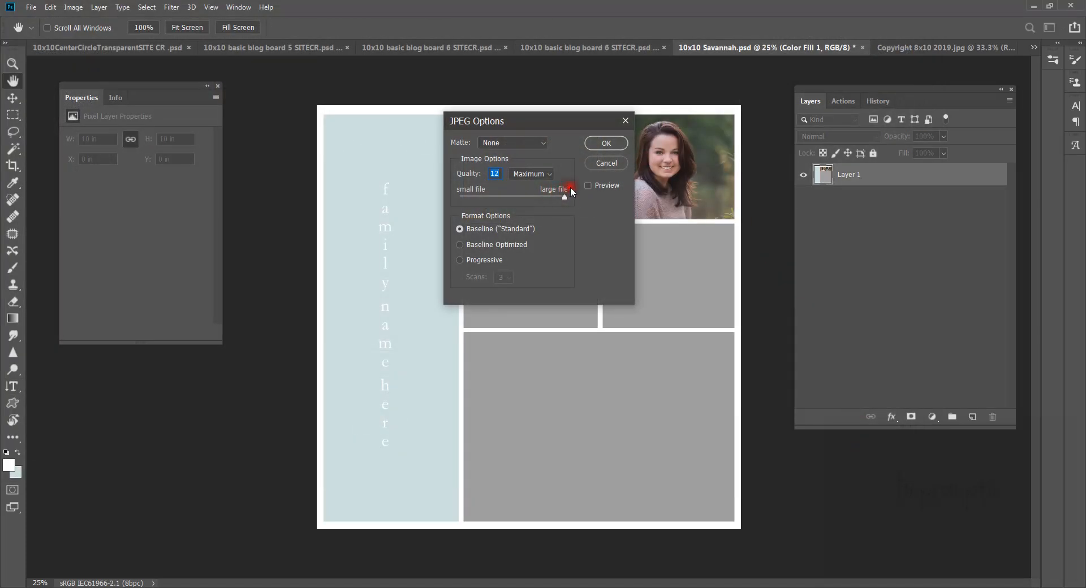
pyautogui.click(606, 143)
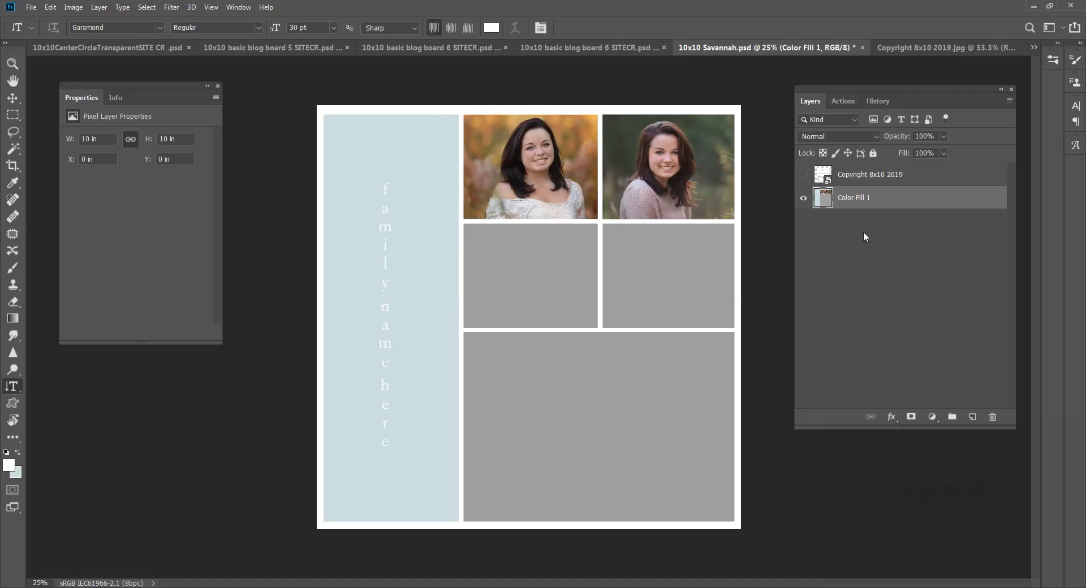
# Step: In the blog board 6 document, hide the PRODUCT COPYRIGHT 2018 and Hearts layers
pyautogui.click(902, 49)
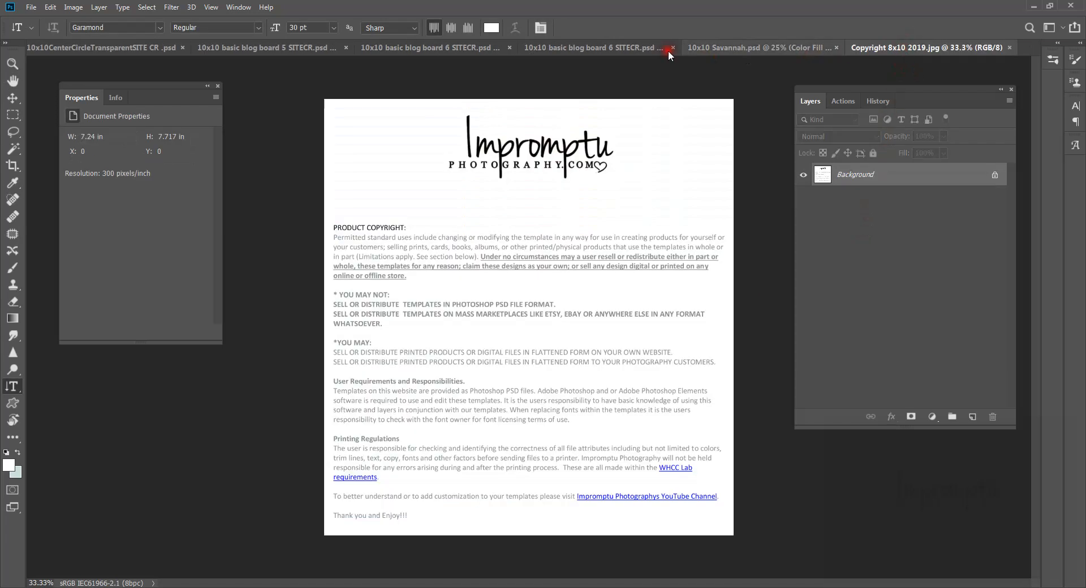
pyautogui.click(613, 48)
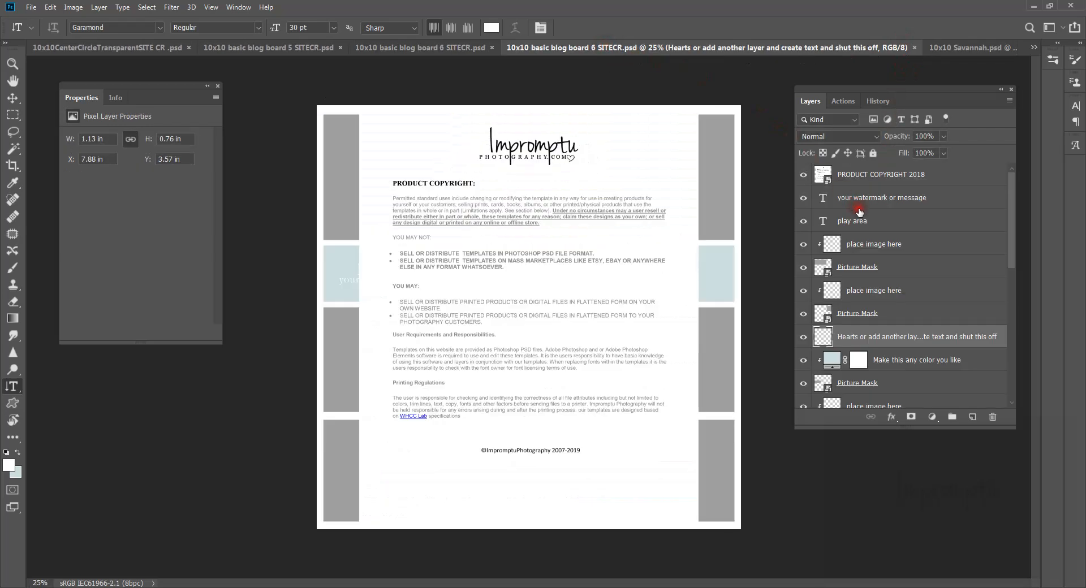
pyautogui.click(803, 175)
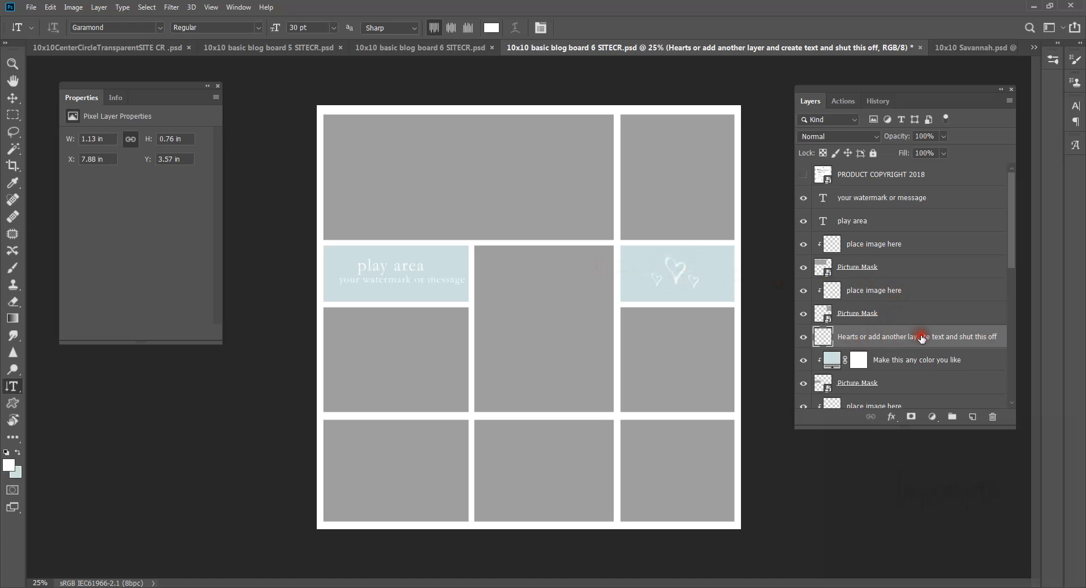
pyautogui.click(803, 337)
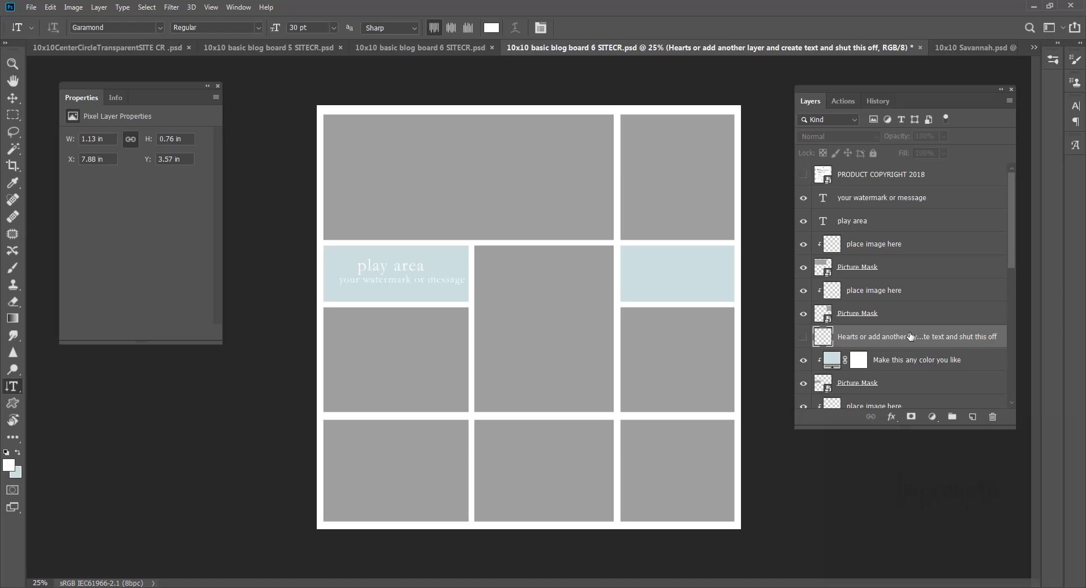
pyautogui.click(805, 337)
pyautogui.click(834, 363)
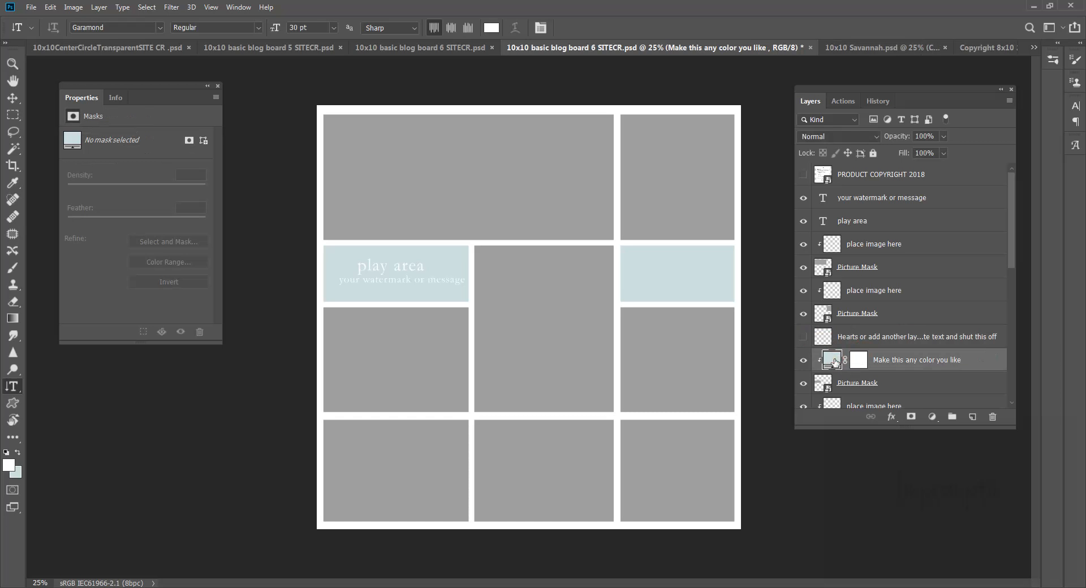
pyautogui.doubleClick(834, 362)
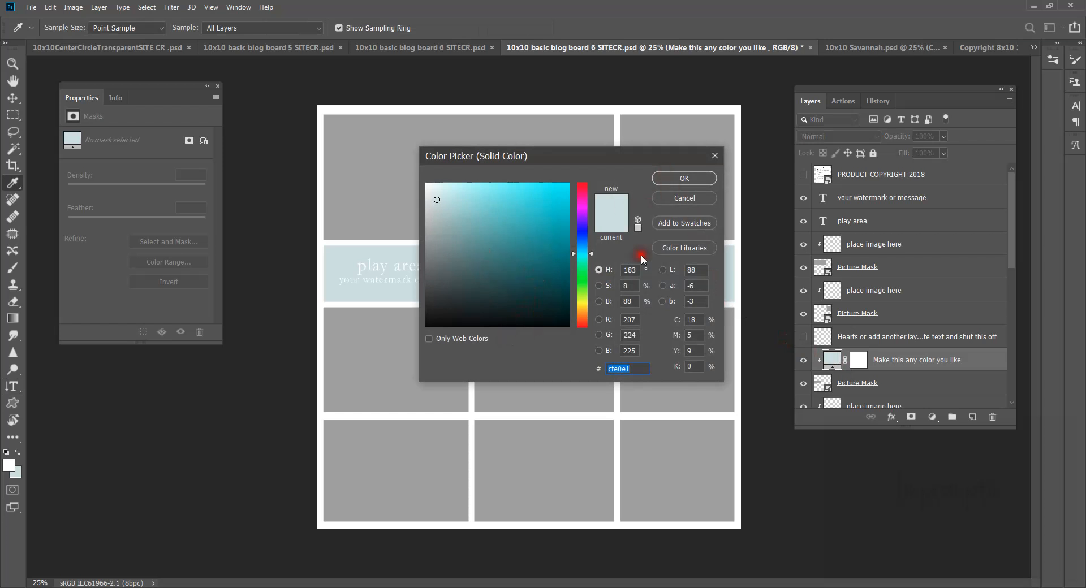
pyautogui.click(693, 199)
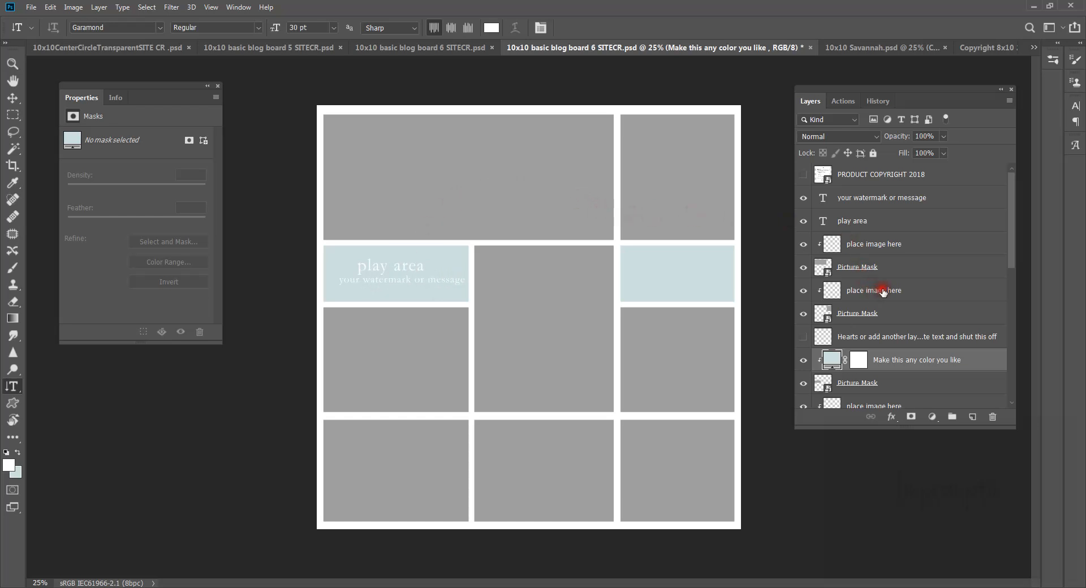
# Step: Select the 'Choose you color' background layer at the bottom of the Layers stack and open the File menu
pyautogui.scroll(-2, 883, 291)
pyautogui.scroll(-4, 883, 292)
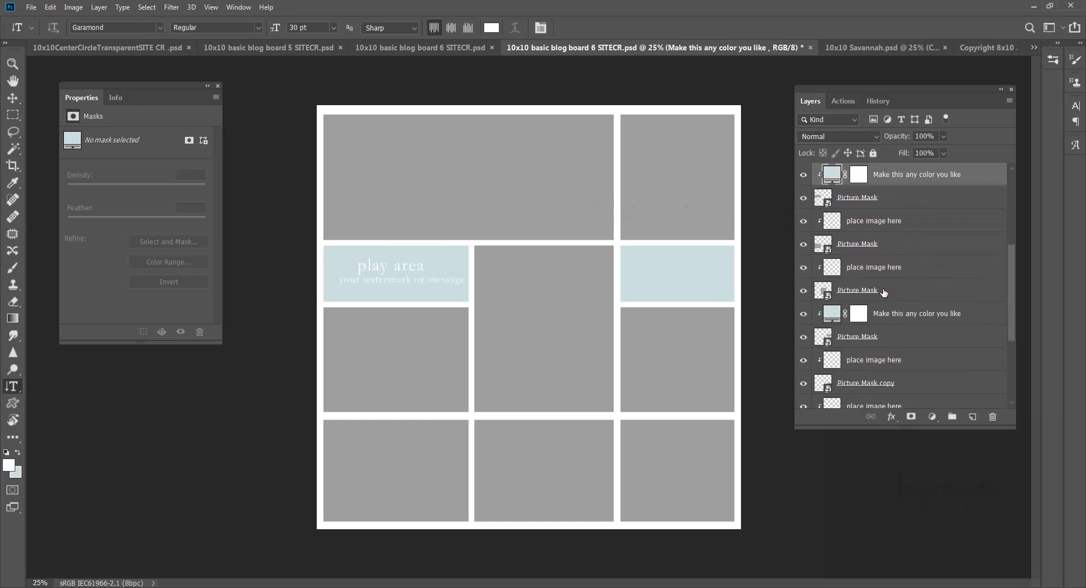
pyautogui.scroll(-2, 883, 291)
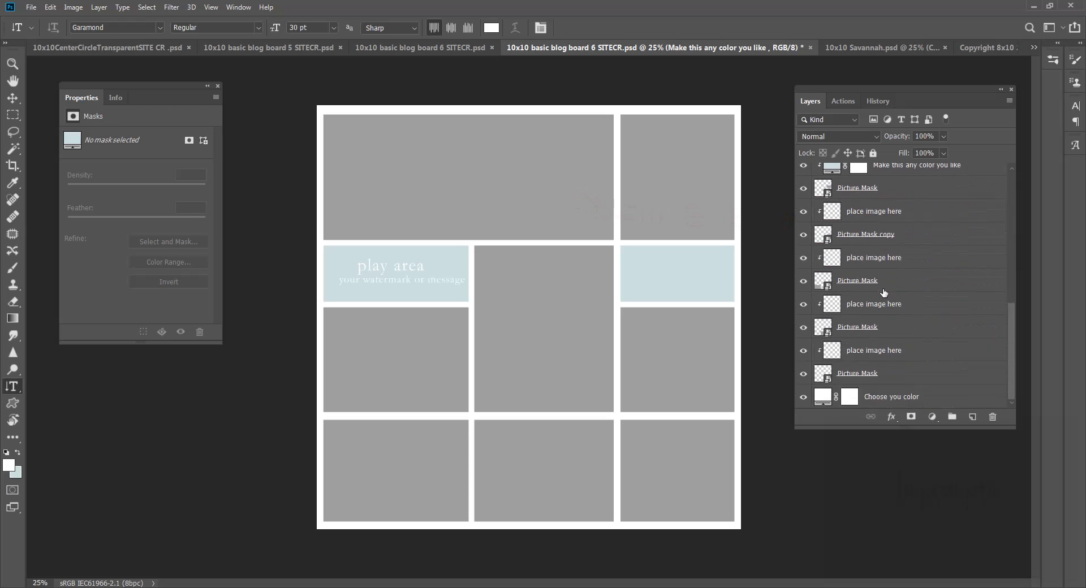
pyautogui.click(913, 386)
pyautogui.click(911, 384)
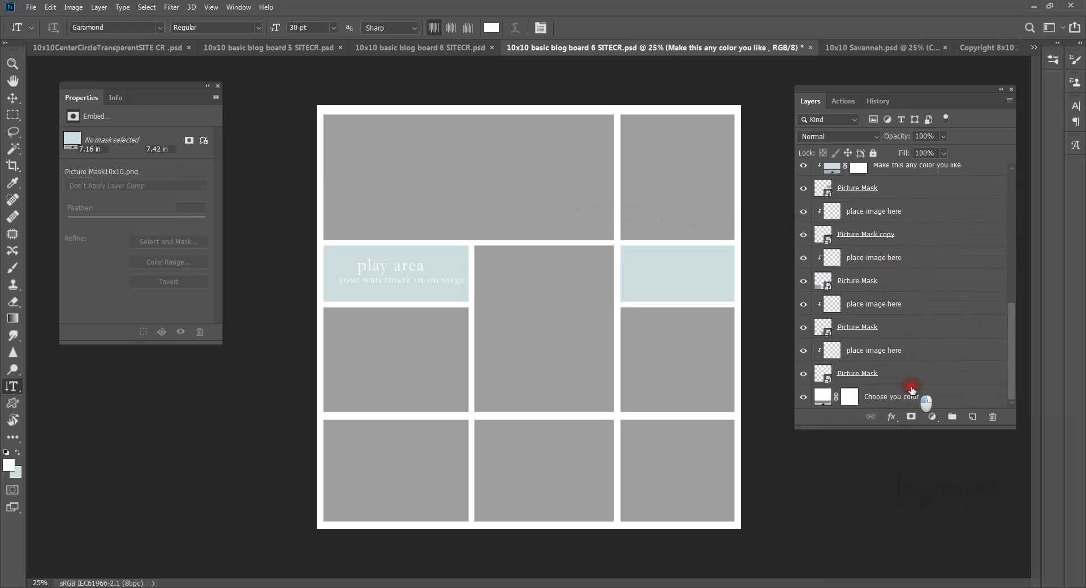
pyautogui.click(911, 394)
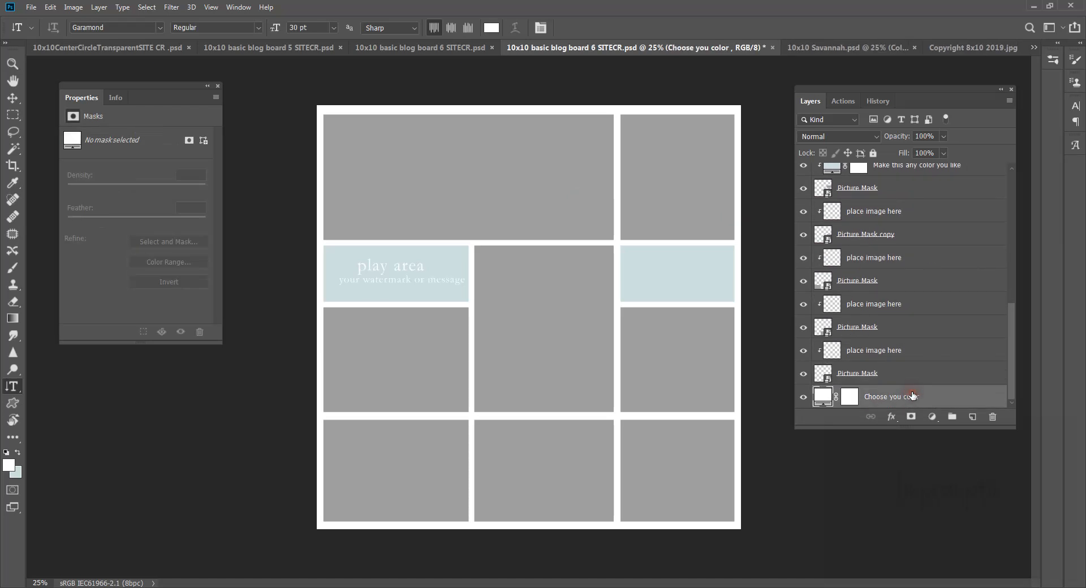
pyautogui.click(868, 373)
pyautogui.click(31, 7)
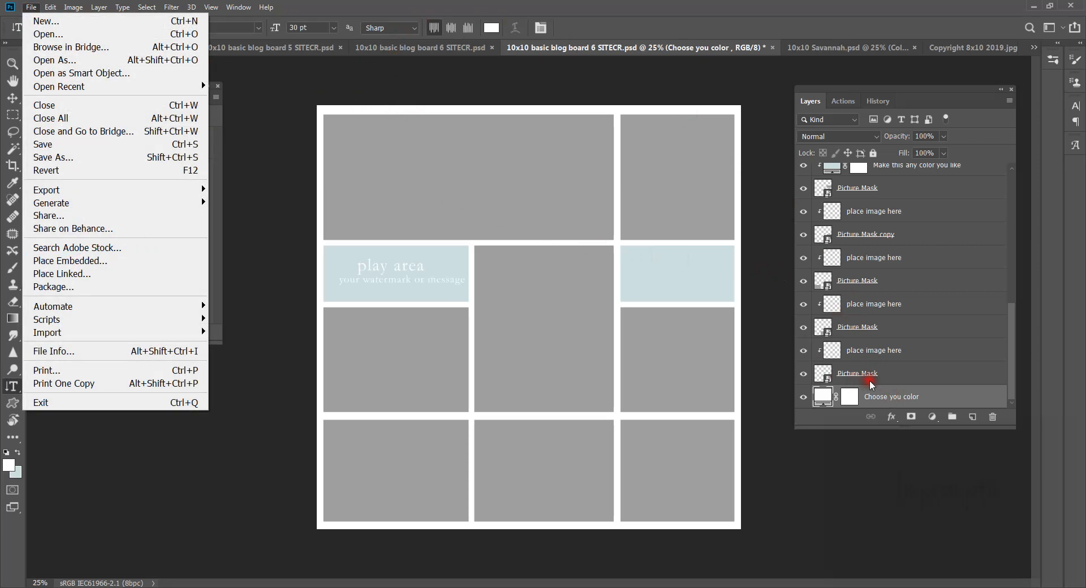
# Step: Add a new Layer 1 and place LightBlue.jpg embedded on it, turning the board's borders light blue
pyautogui.click(969, 413)
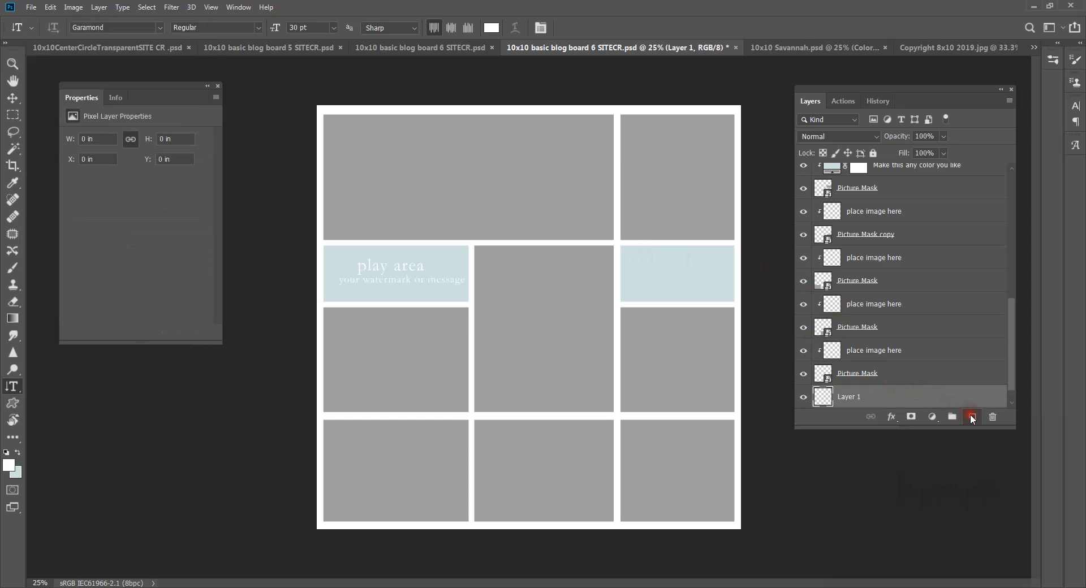
pyautogui.click(863, 397)
pyautogui.scroll(-1, 864, 399)
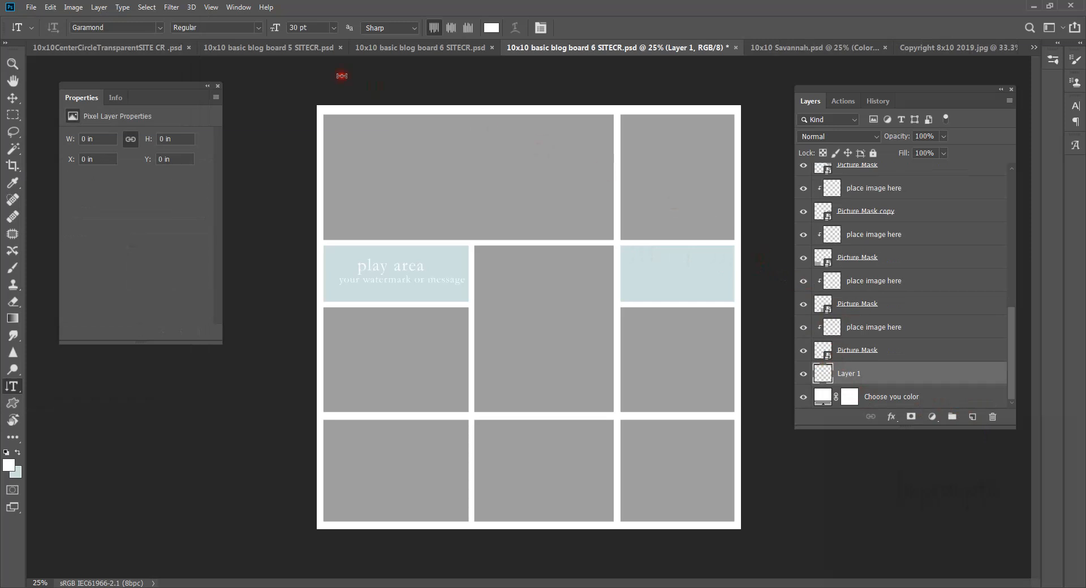
pyautogui.click(32, 7)
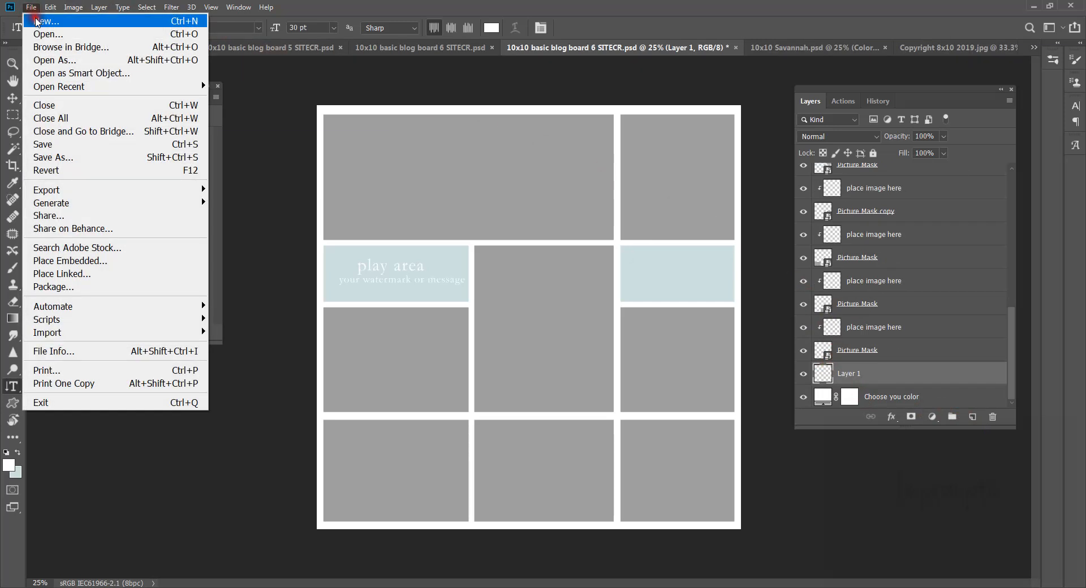
pyautogui.click(94, 261)
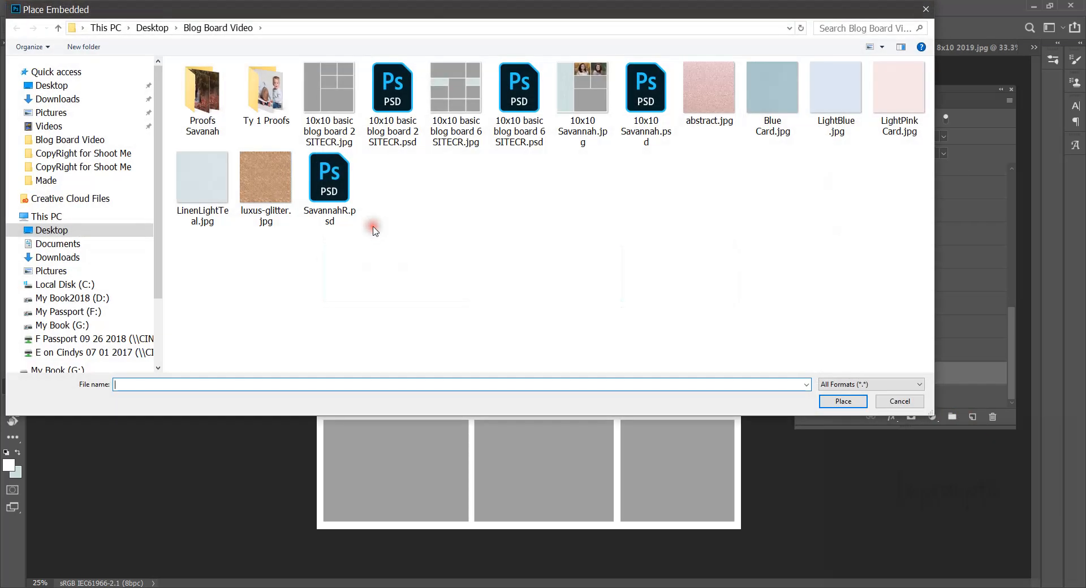
pyautogui.click(826, 103)
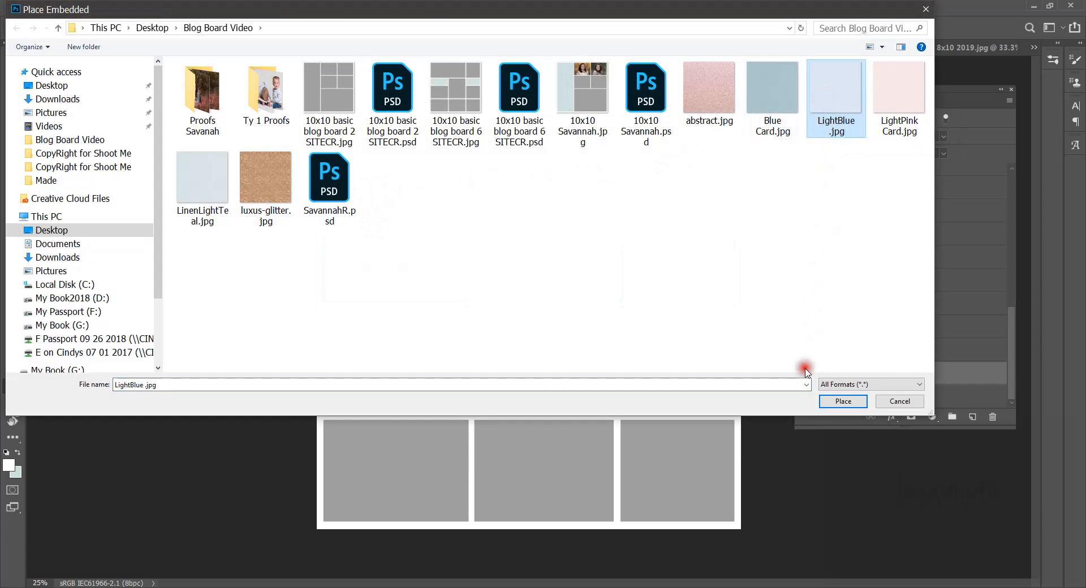
pyautogui.click(841, 400)
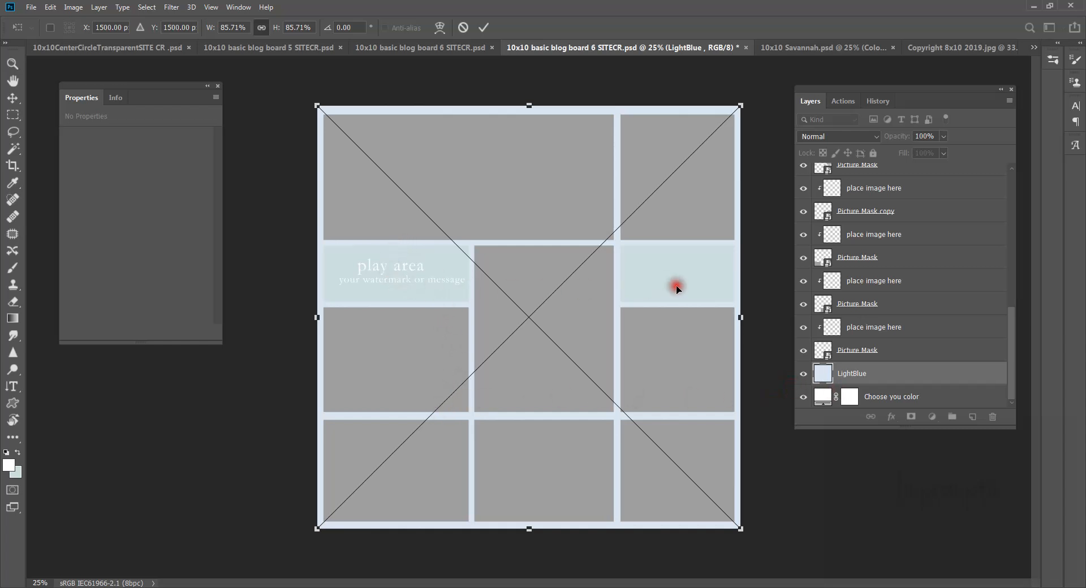
pyautogui.press('t')
# Step: Open the Color Picker for the 'Make this any color you like' fill layer, currently cfe0e1
pyautogui.click(872, 398)
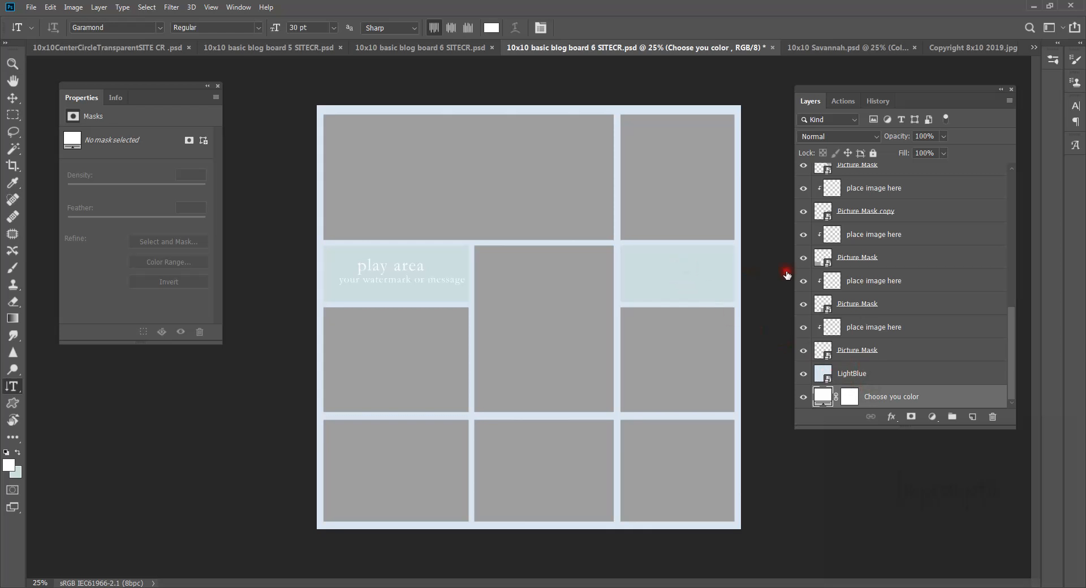
pyautogui.scroll(6, 829, 276)
pyautogui.click(831, 362)
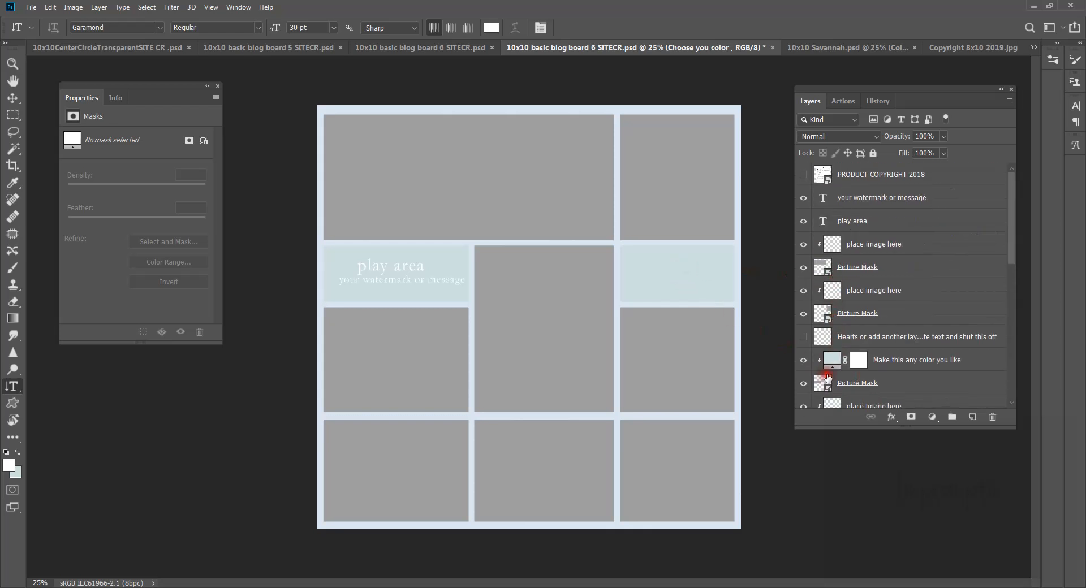
pyautogui.doubleClick(831, 362)
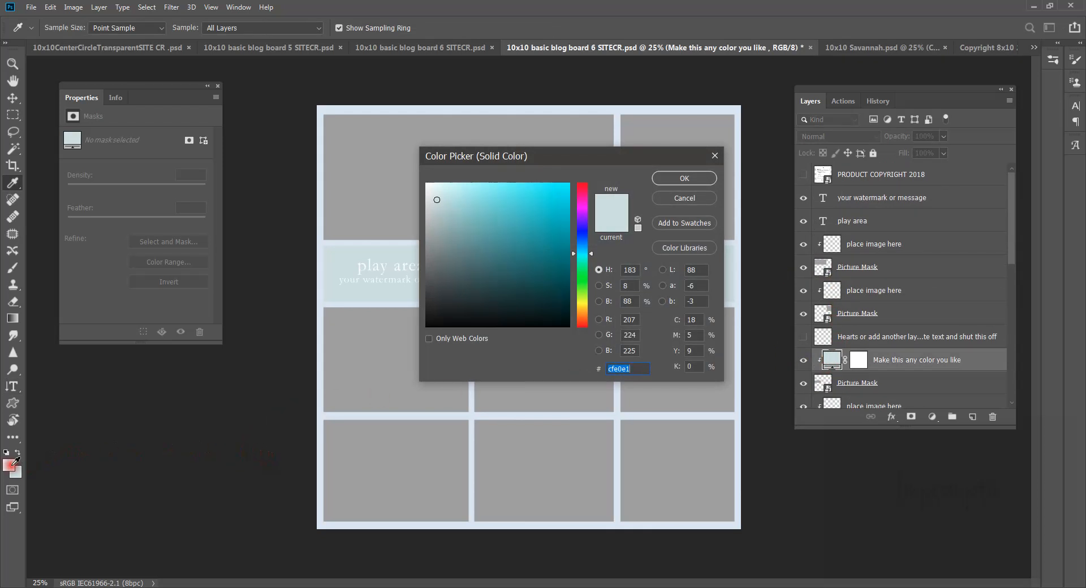
# Step: Set the 'Make this any color you like' fill to white, then select the top 'place image here' layer
pyautogui.click(9, 465)
pyautogui.click(684, 179)
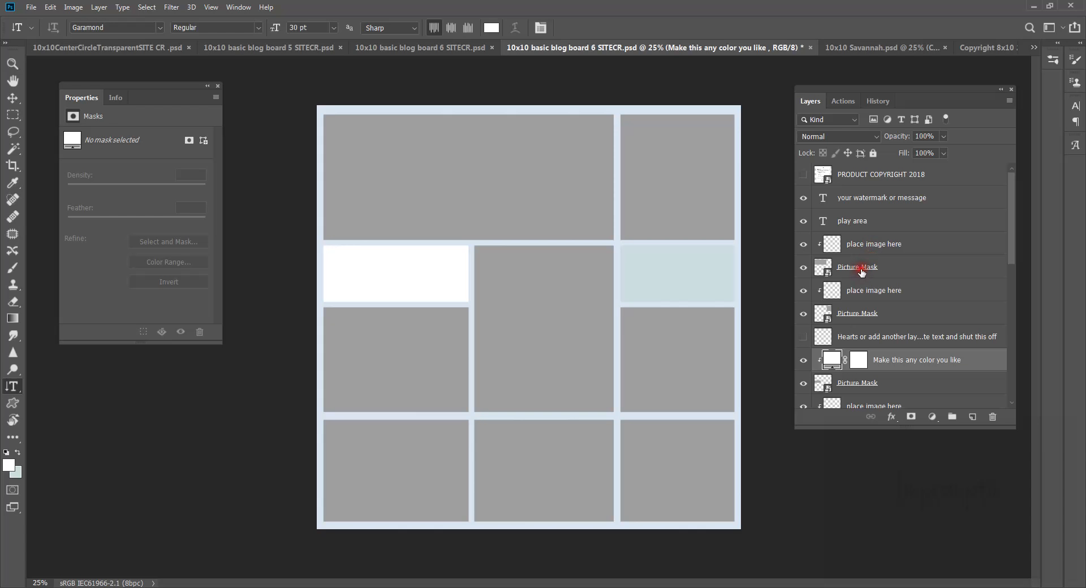
pyautogui.click(868, 250)
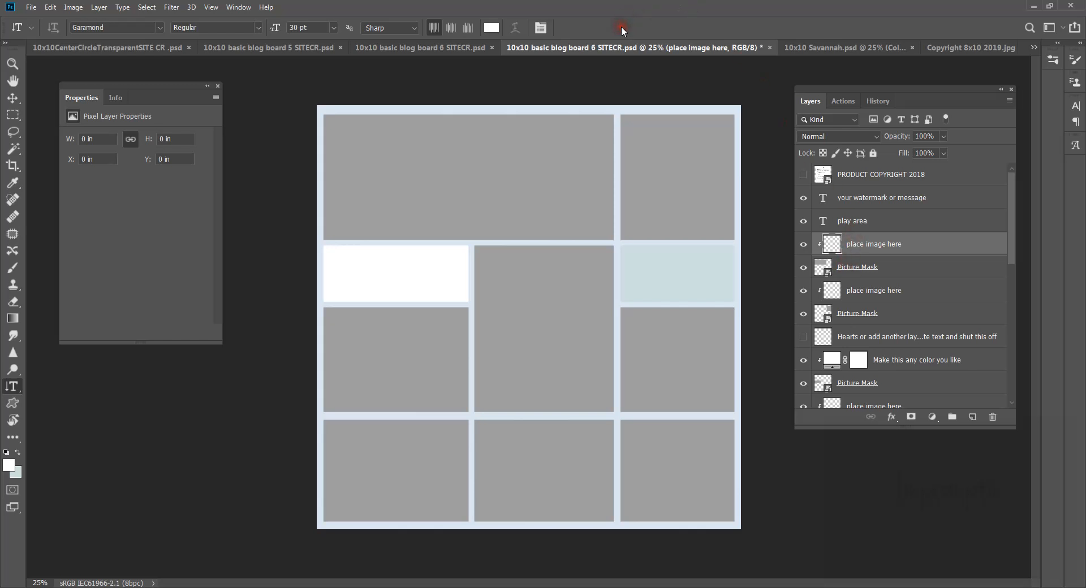
# Step: Place _64-12x8 CB.jpg from the Ty 1 Proofs folder as an embedded image
pyautogui.click(32, 8)
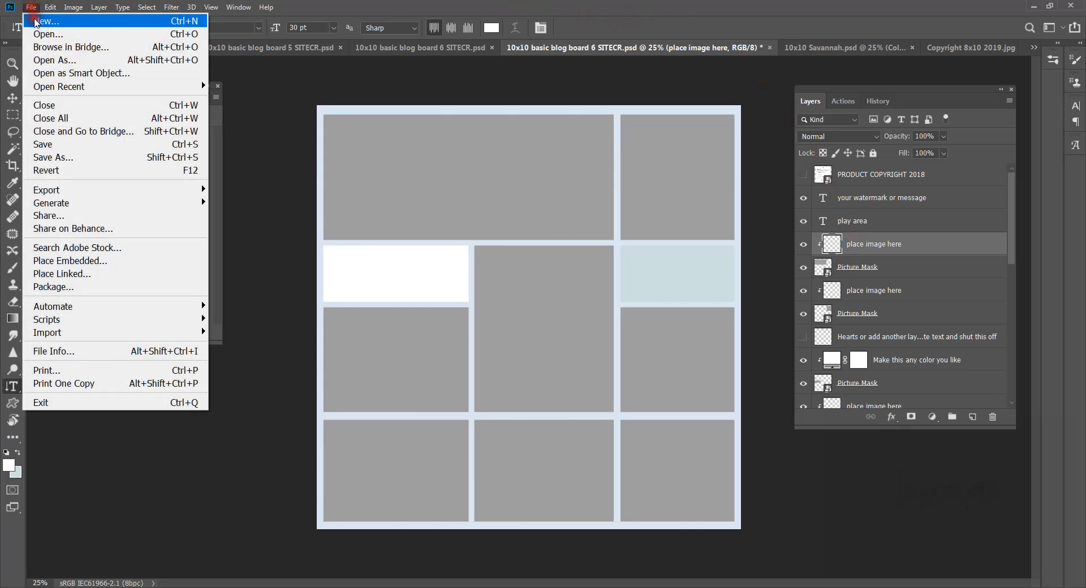
pyautogui.click(107, 261)
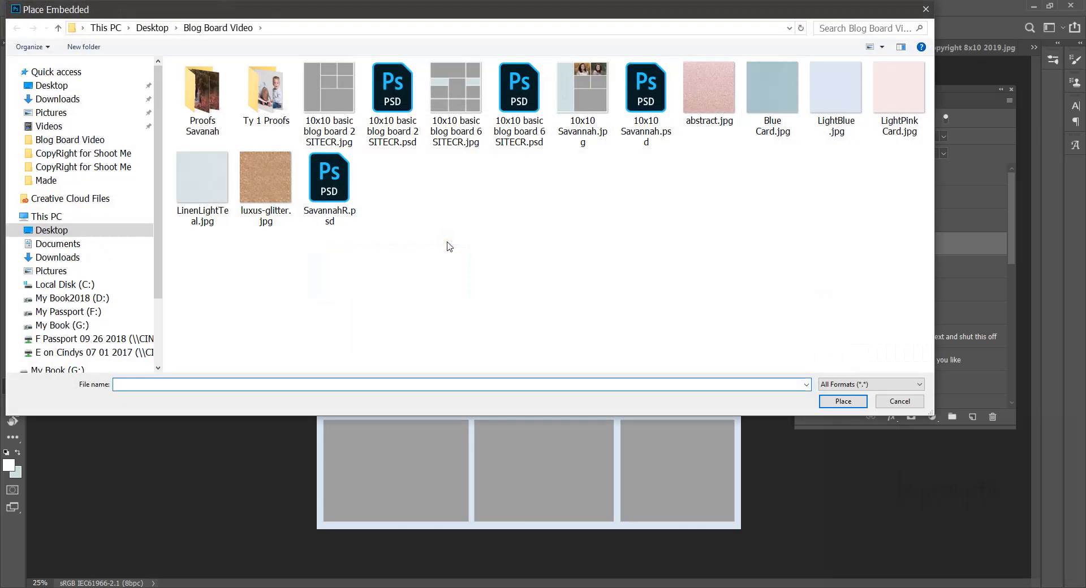
pyautogui.doubleClick(267, 95)
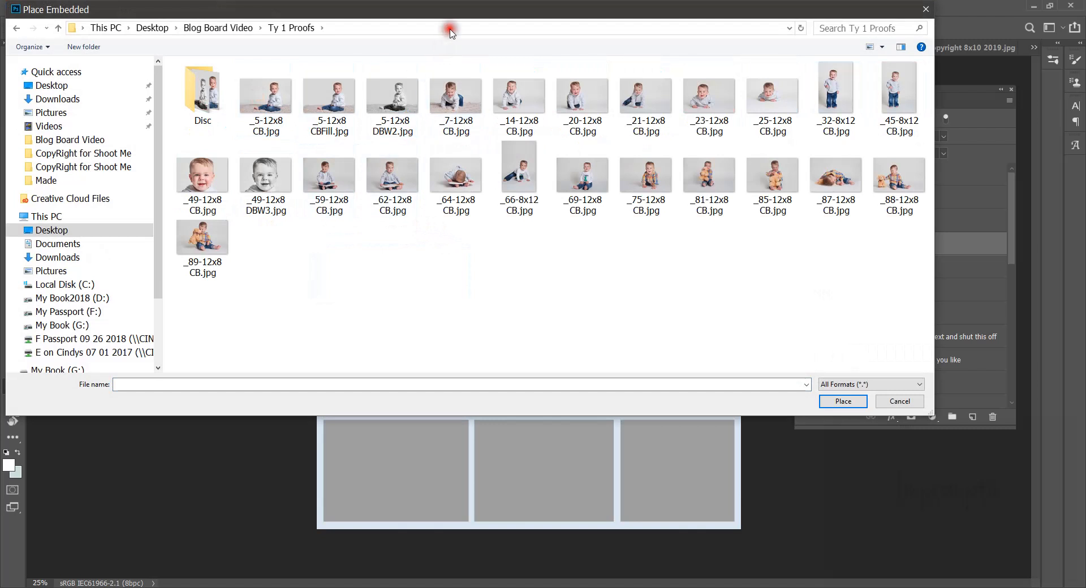
pyautogui.moveTo(457, 8); pyautogui.dragTo(505, 45)
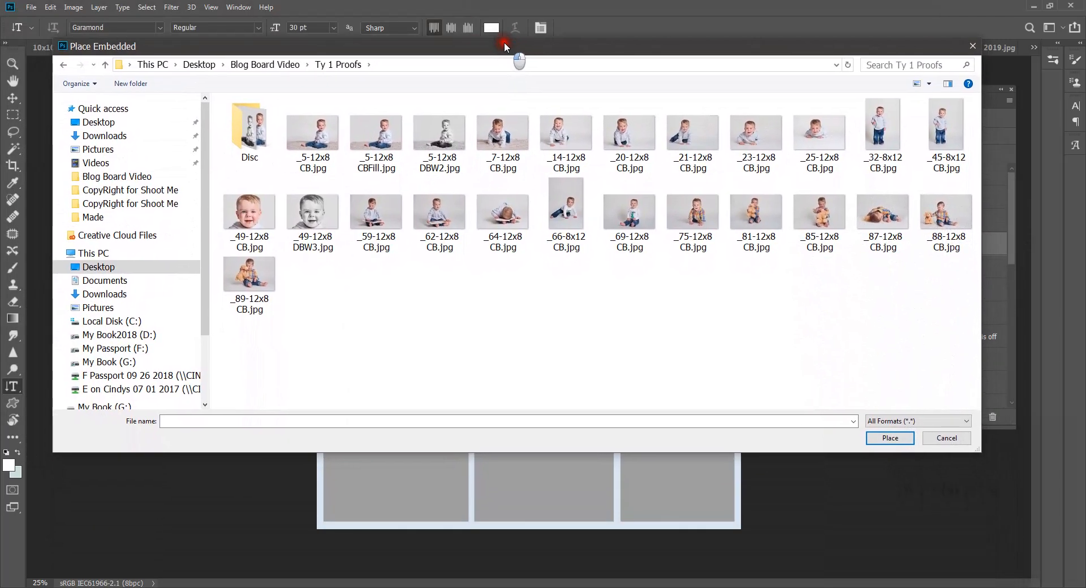
pyautogui.click(503, 226)
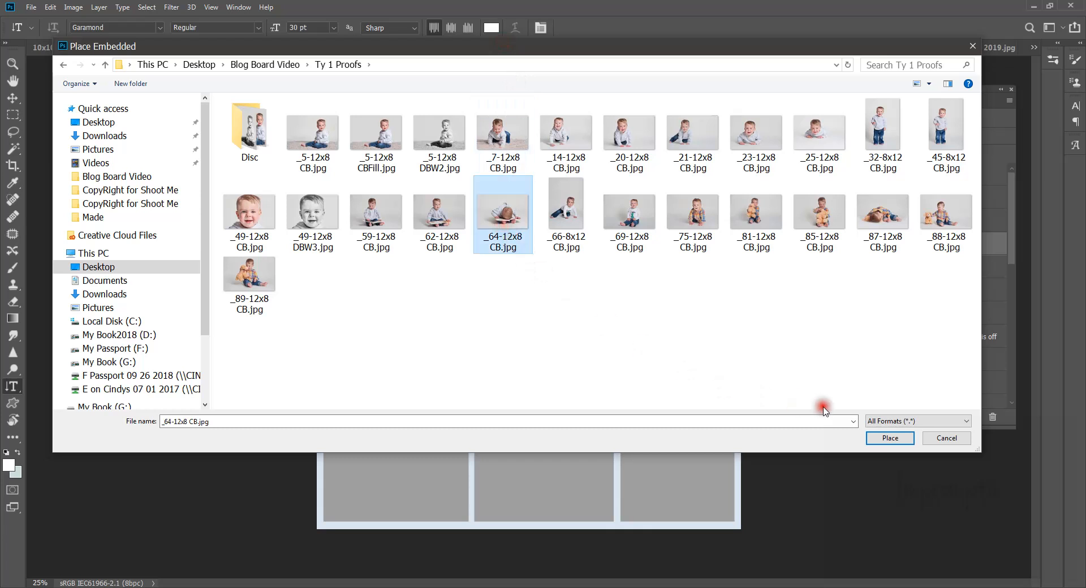
pyautogui.click(890, 438)
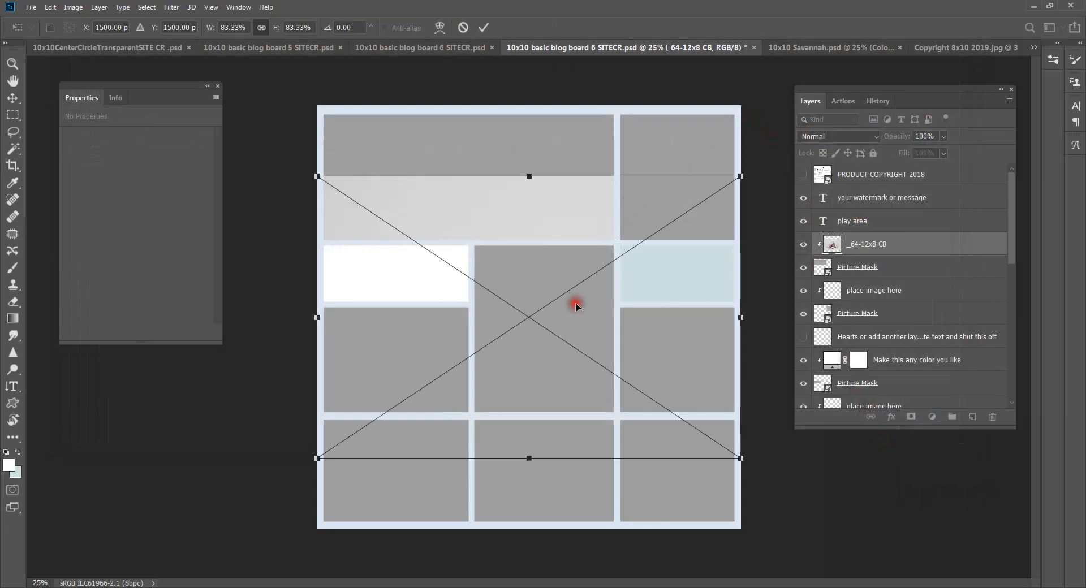
# Step: Scale the baby photo to about 59% and position it to fill the wide top-left cell
pyautogui.moveTo(554, 426); pyautogui.dragTo(490, 346)
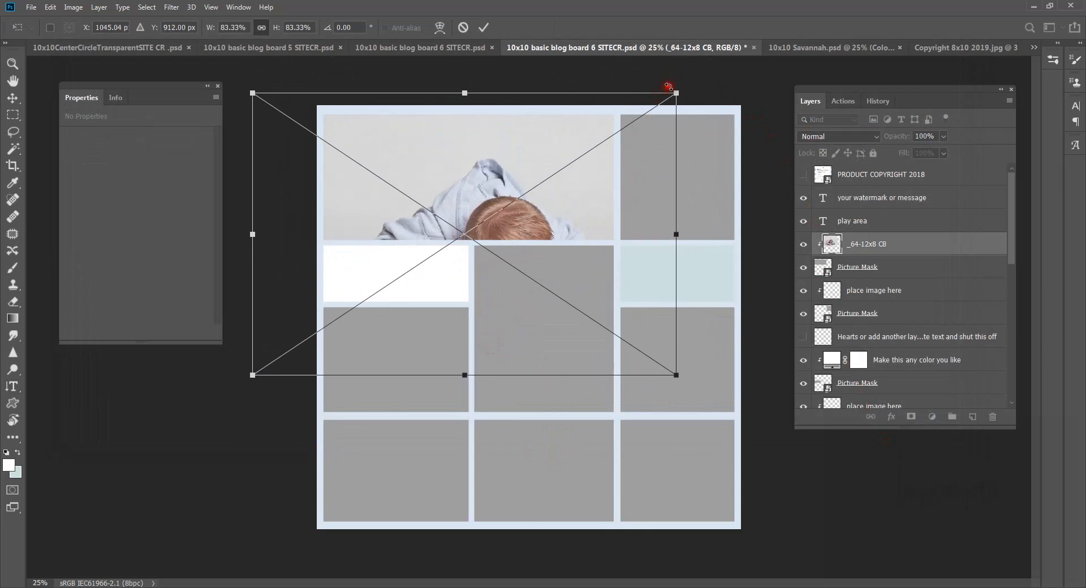
pyautogui.moveTo(676, 90); pyautogui.dragTo(601, 187)
pyautogui.moveTo(485, 243); pyautogui.dragTo(524, 147)
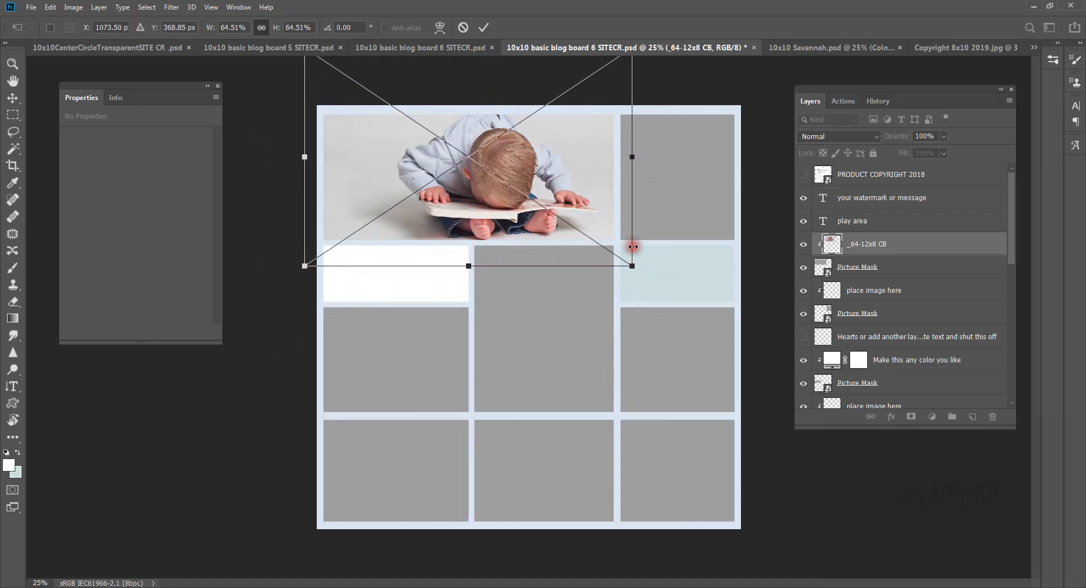
pyautogui.moveTo(631, 267); pyautogui.dragTo(566, 218)
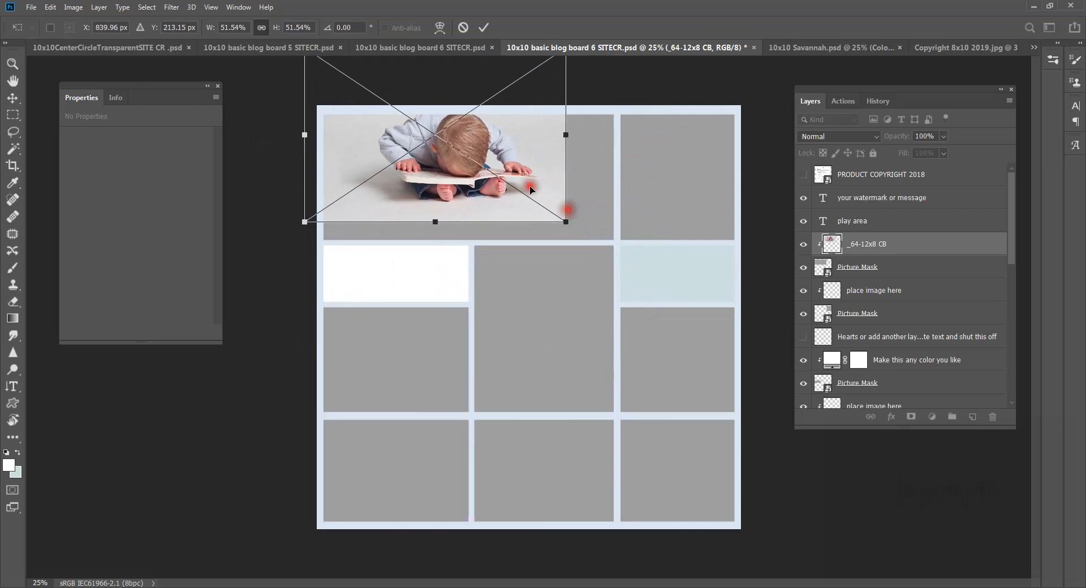
pyautogui.moveTo(514, 167); pyautogui.dragTo(513, 188)
pyautogui.moveTo(590, 84); pyautogui.dragTo(625, 61)
pyautogui.moveTo(579, 129); pyautogui.dragTo(571, 134)
pyautogui.moveTo(614, 258); pyautogui.dragTo(619, 264)
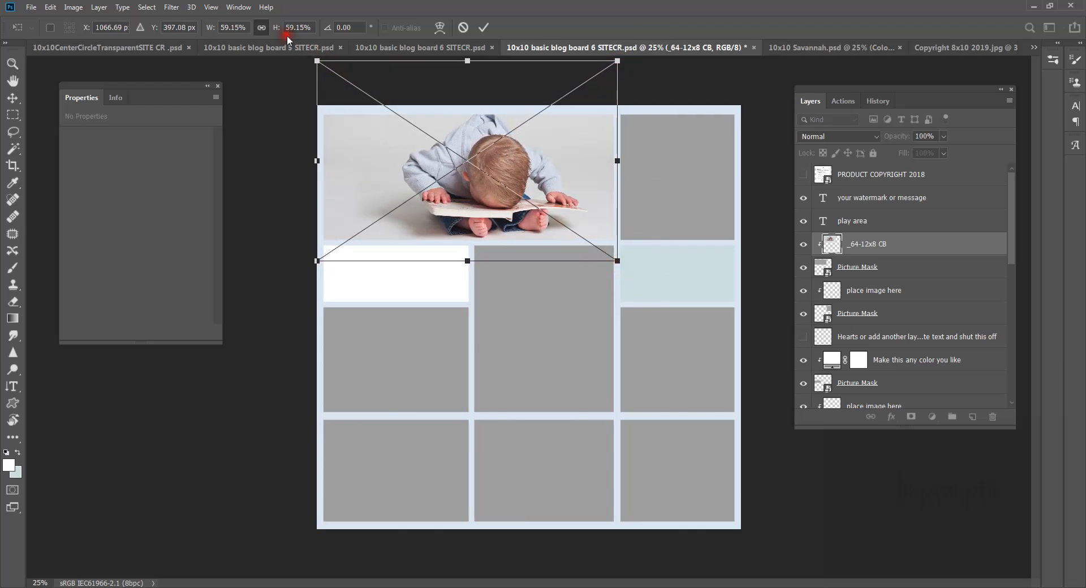
pyautogui.click(259, 27)
pyautogui.click(483, 29)
pyautogui.click(871, 247)
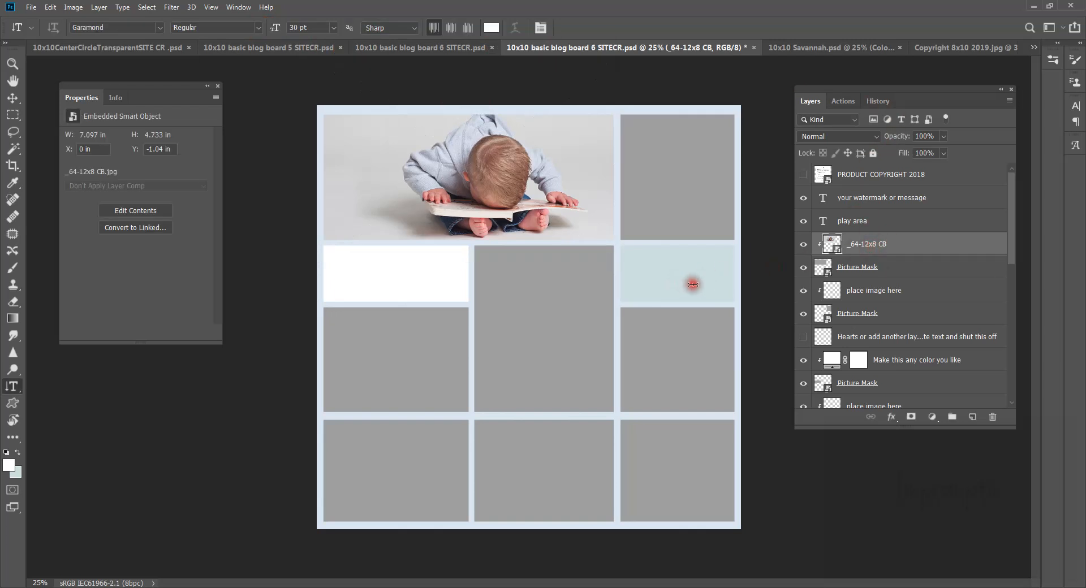
pyautogui.click(869, 291)
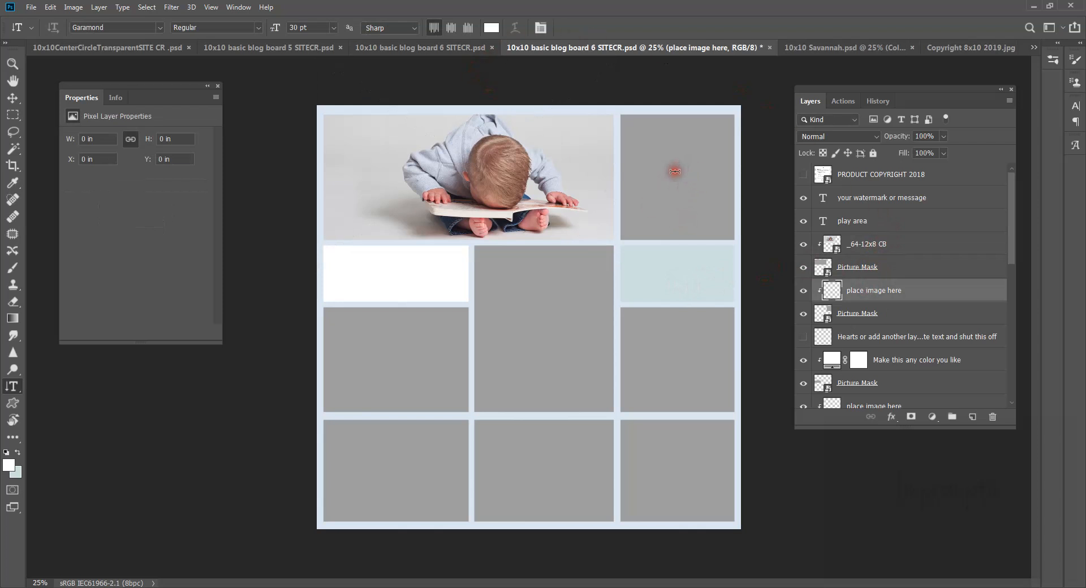
# Step: Embed _62-12x8 CB.jpg and scale it to about 40% to fill the narrow top-right cell
pyautogui.click(31, 6)
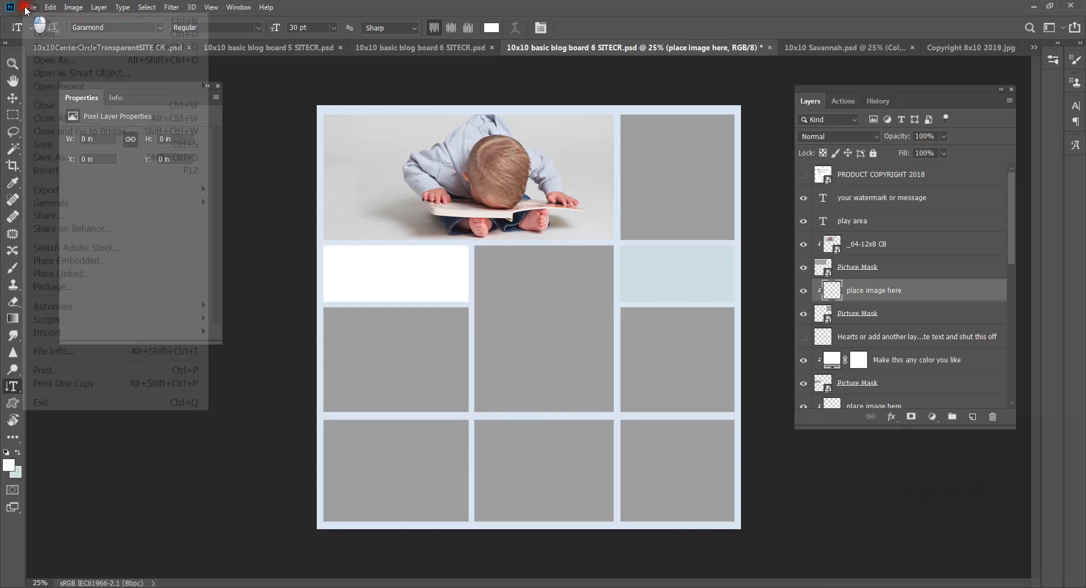
pyautogui.click(90, 261)
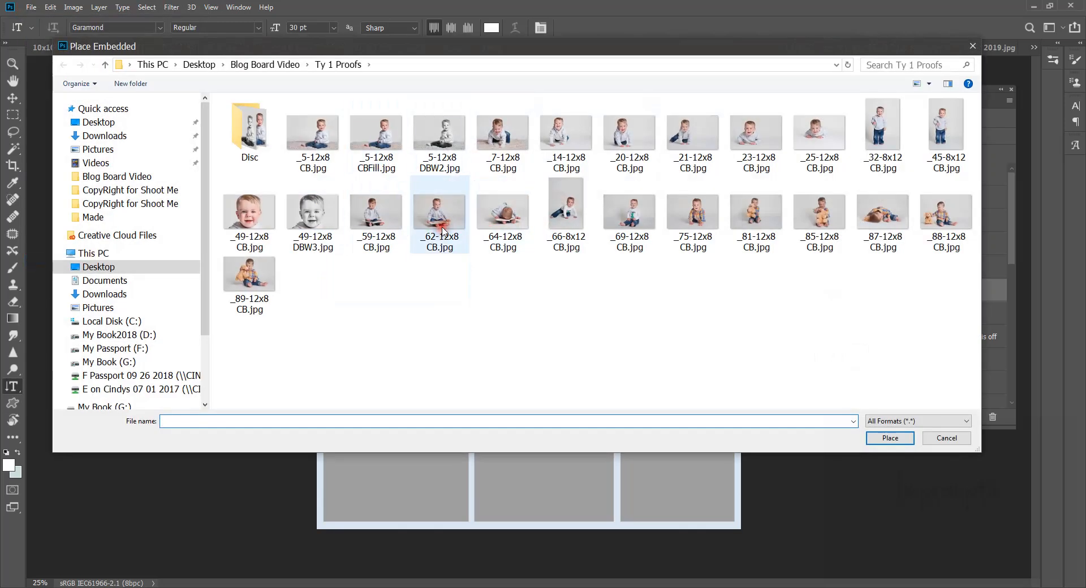
pyautogui.doubleClick(442, 230)
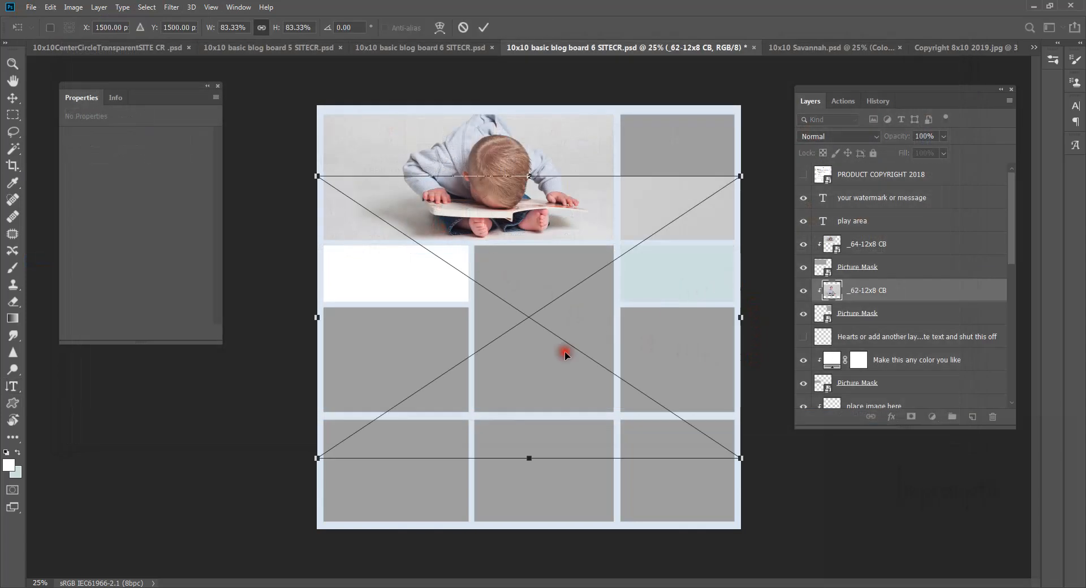
pyautogui.moveTo(316, 457); pyautogui.dragTo(626, 208)
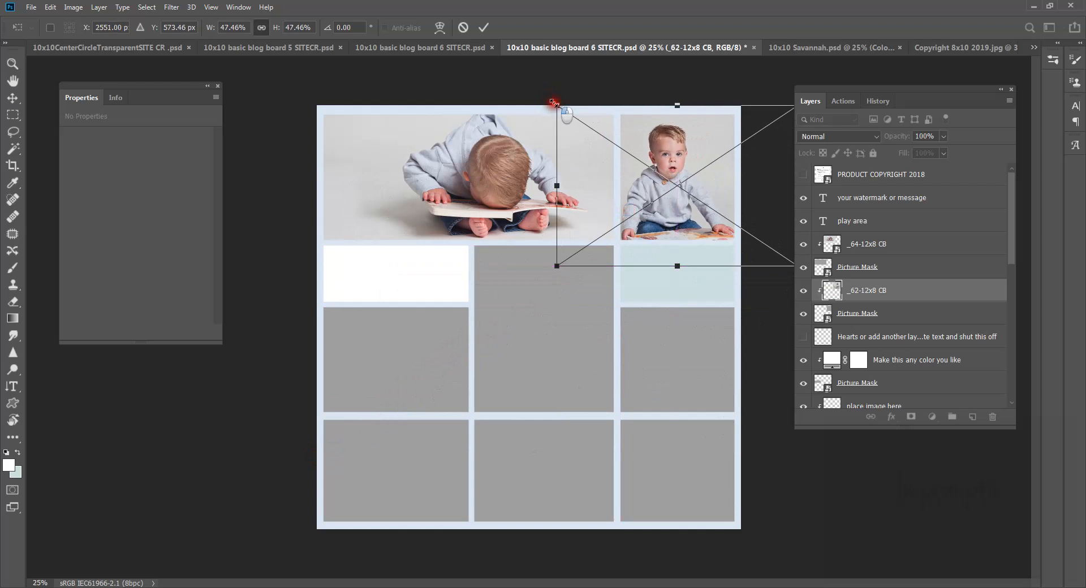
pyautogui.moveTo(552, 106); pyautogui.dragTo(593, 129)
pyautogui.moveTo(663, 183); pyautogui.dragTo(643, 154)
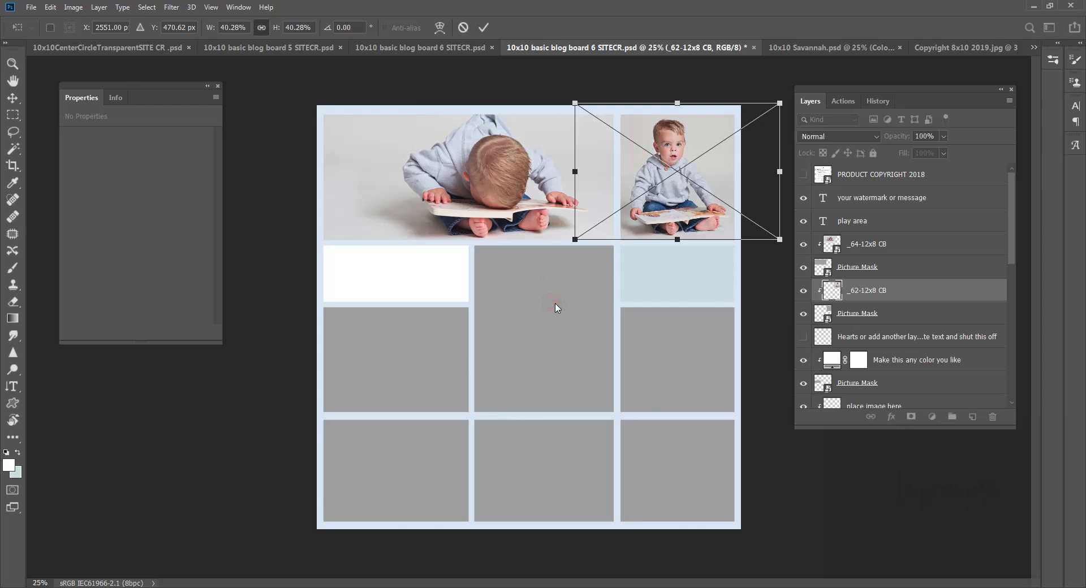
pyautogui.click(876, 287)
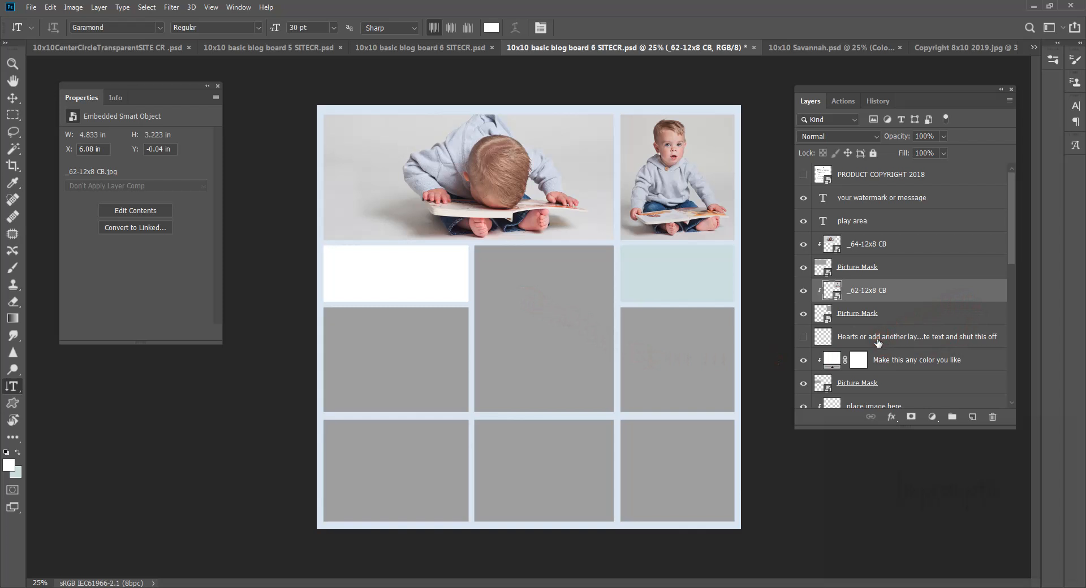
# Step: Select the 'Choose you color' layer's mask at the bottom of the layer stack
pyautogui.scroll(-3, 870, 372)
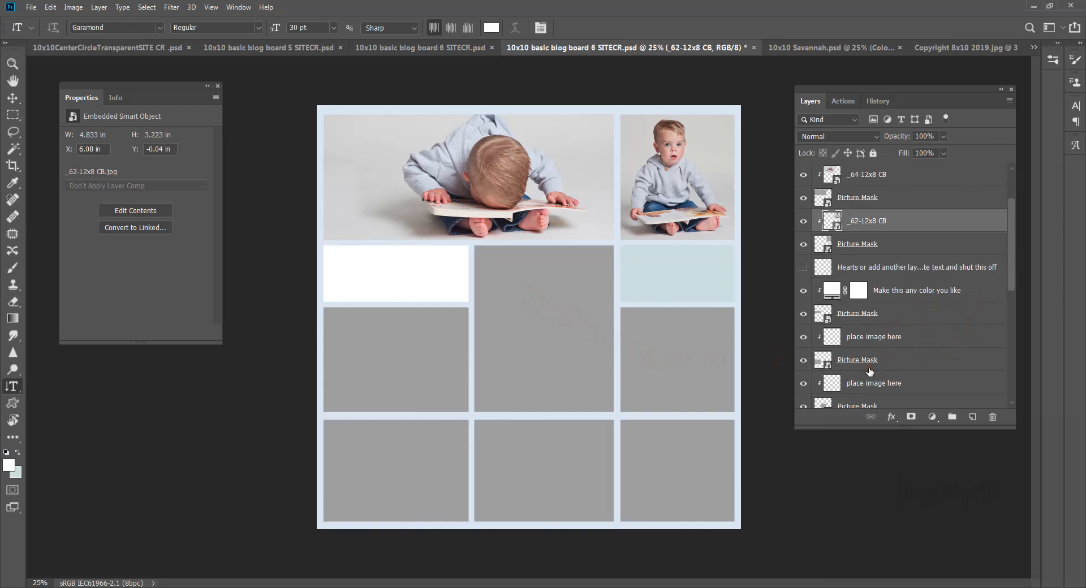
pyautogui.scroll(-5, 869, 372)
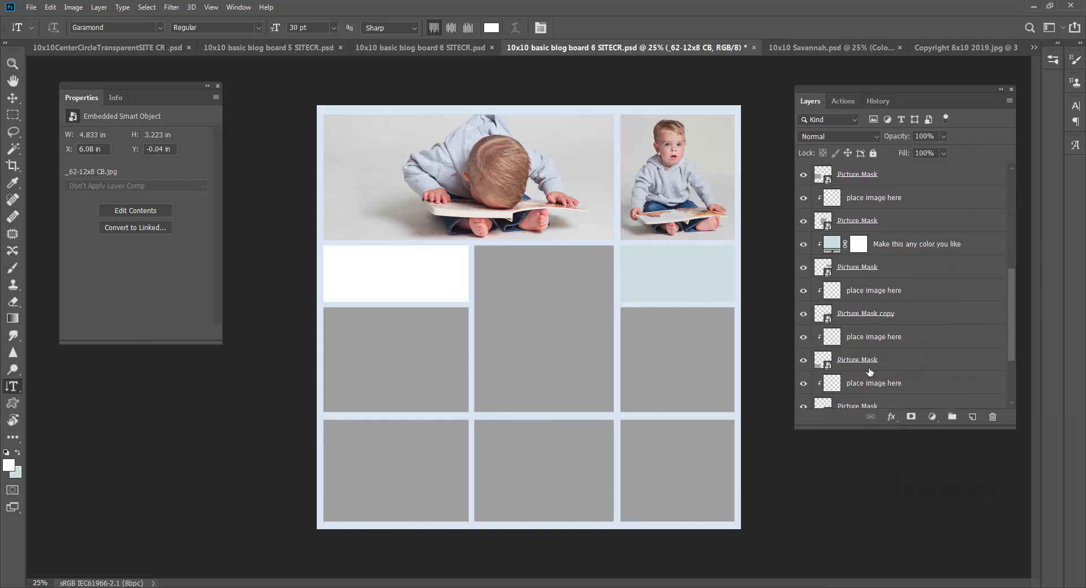
pyautogui.scroll(-5, 870, 371)
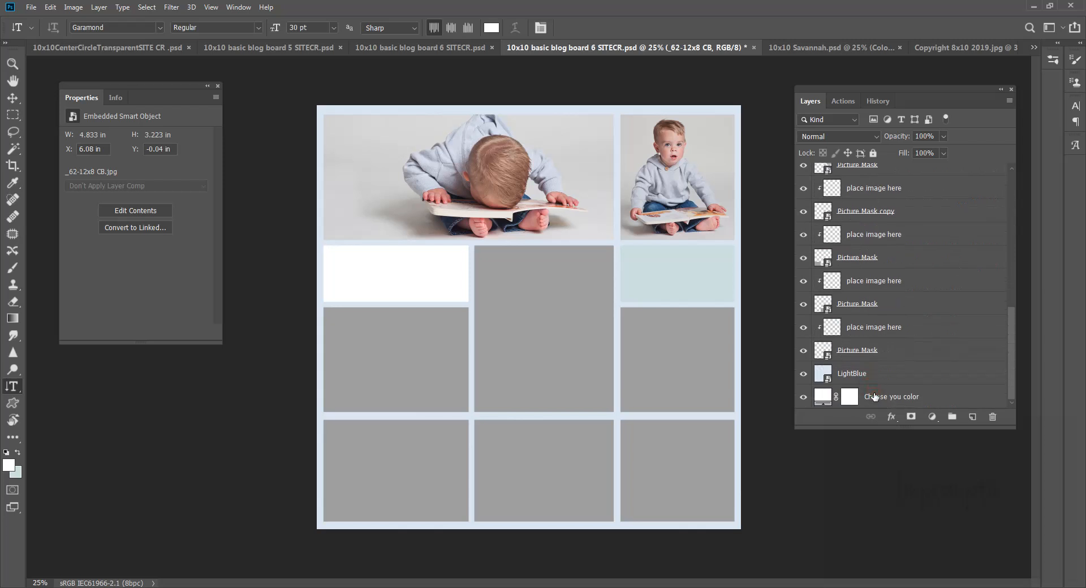
pyautogui.click(874, 396)
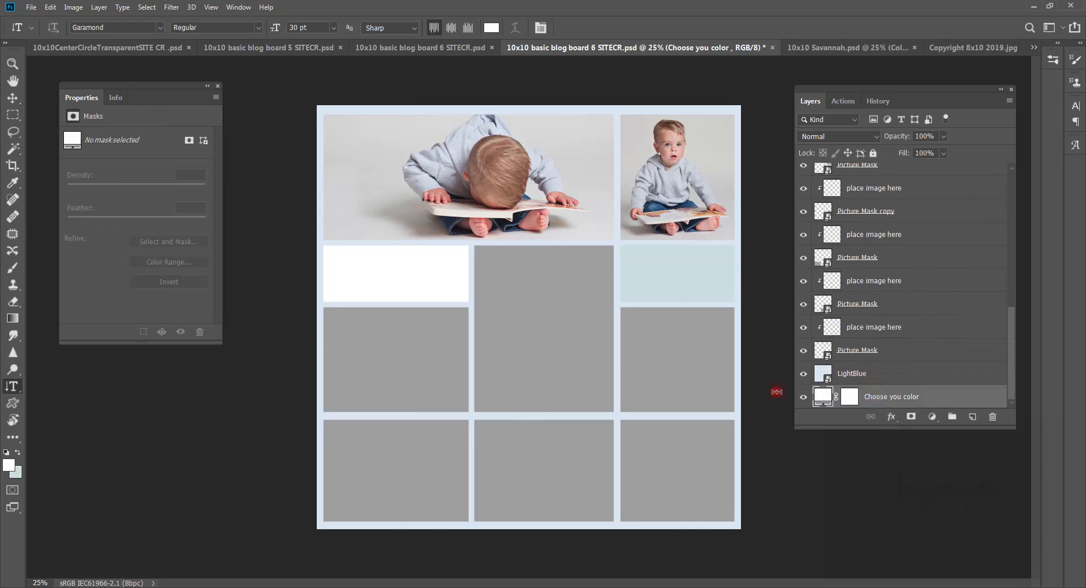
pyautogui.rightClick(535, 364)
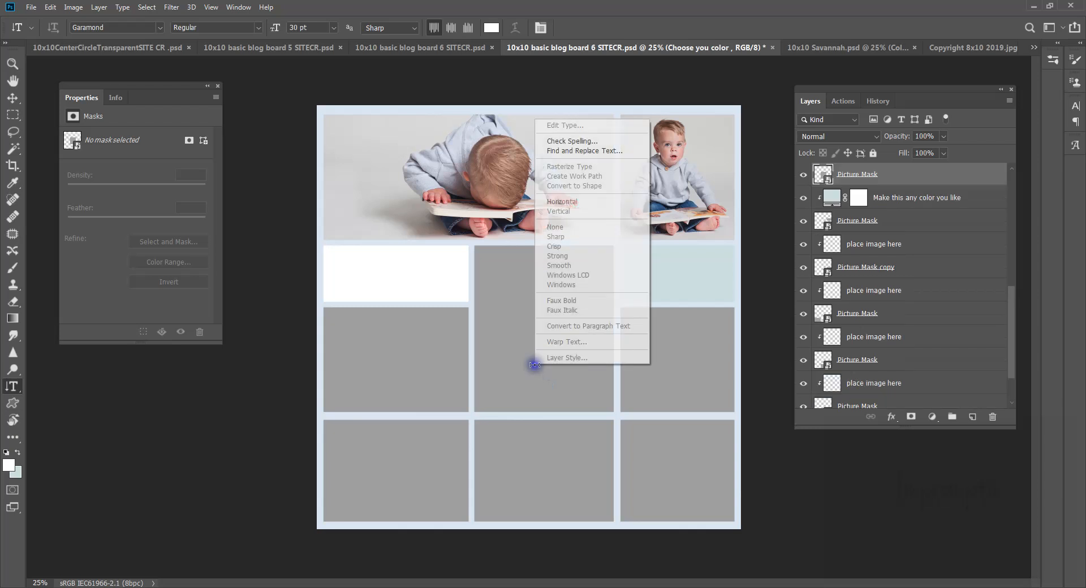
pyautogui.click(839, 384)
pyautogui.scroll(-2, 840, 390)
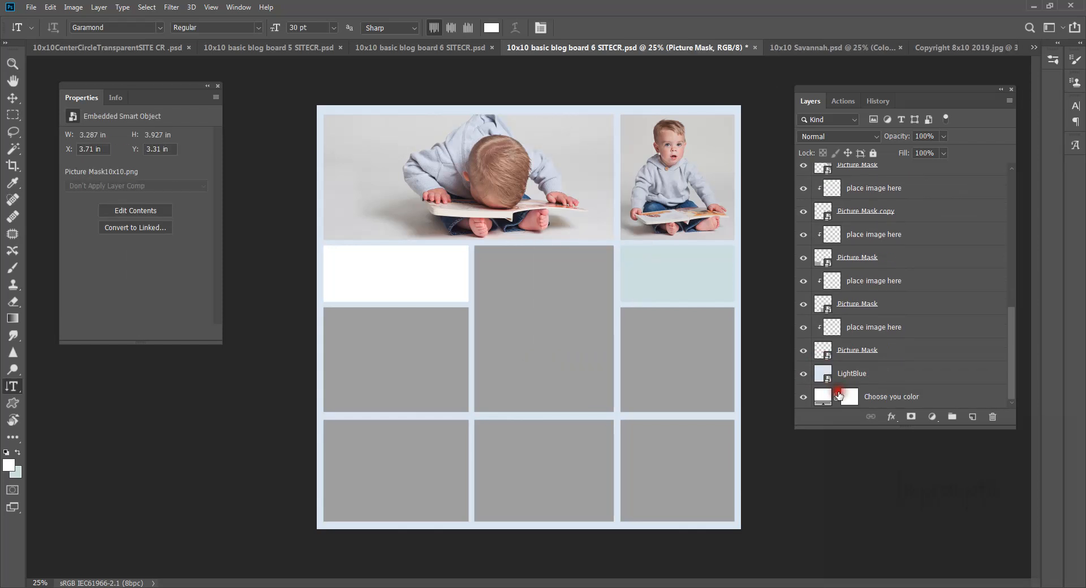
pyautogui.click(845, 396)
# Step: Switch to the Brush tool and add a new empty layer above 'your watermark or message'
pyautogui.press('b')
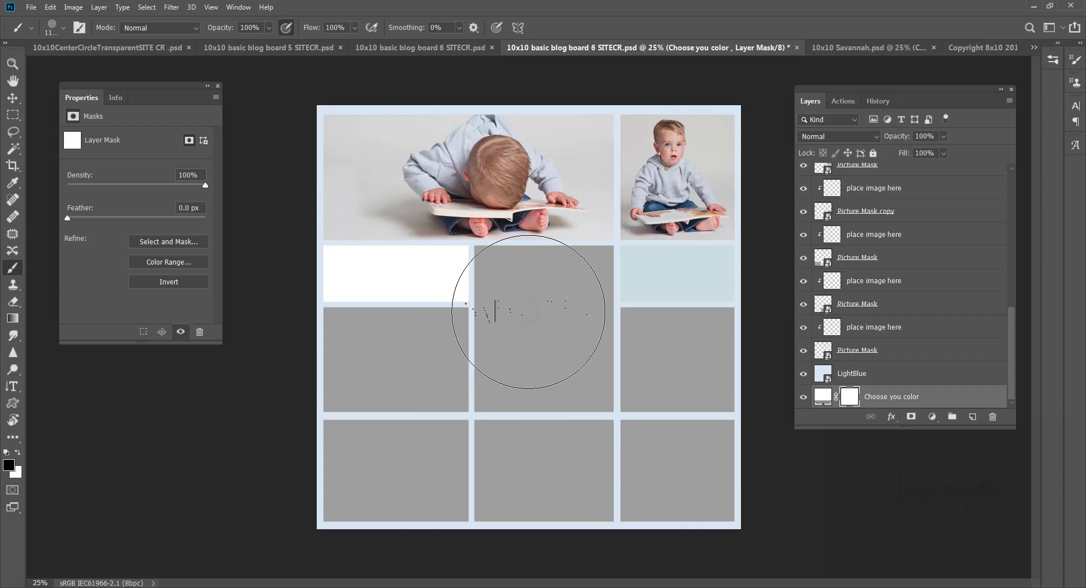
pyautogui.scroll(5, 882, 332)
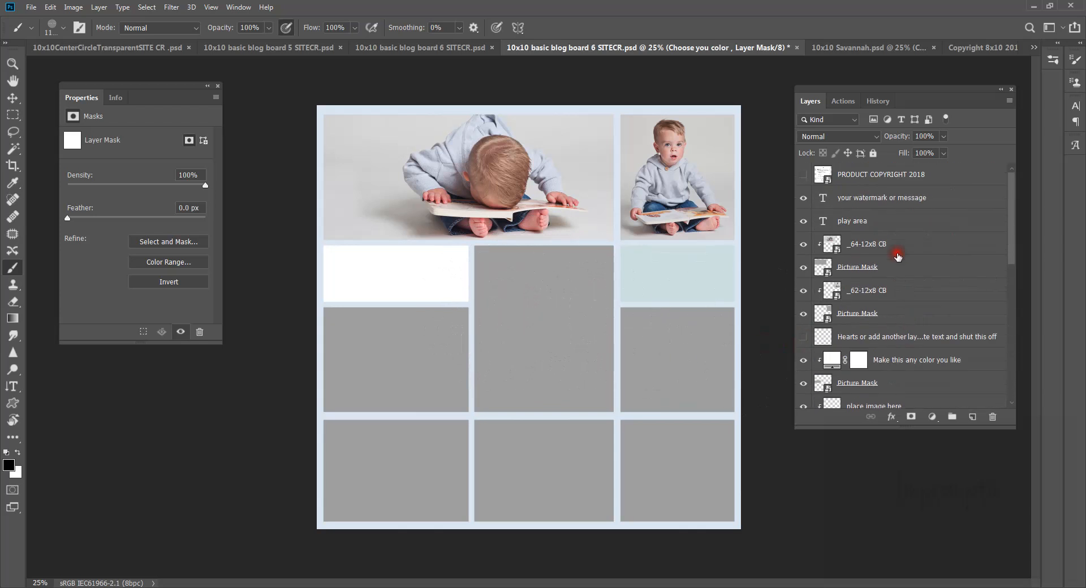
pyautogui.click(878, 198)
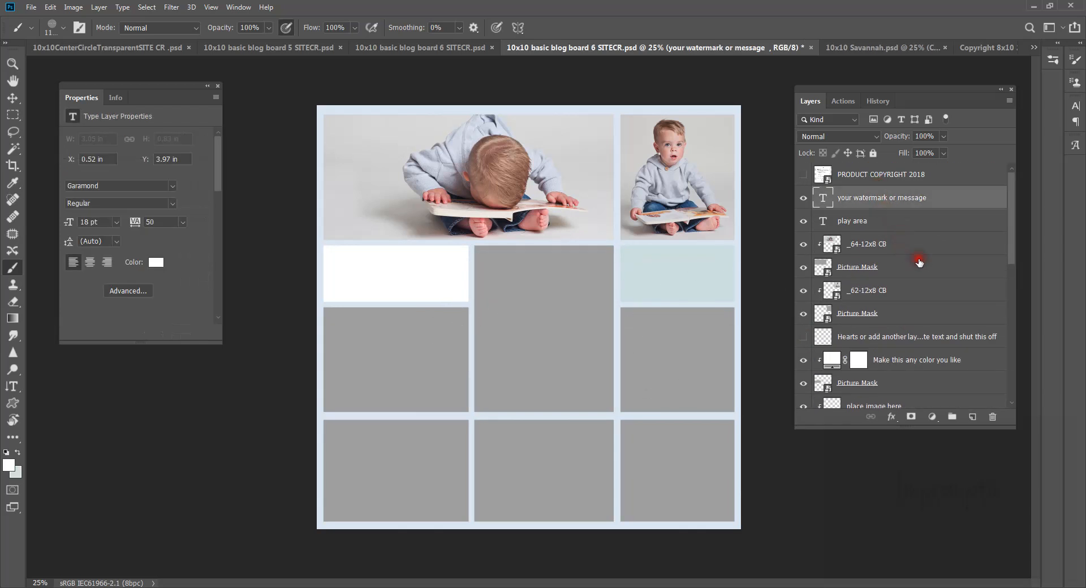
pyautogui.click(973, 417)
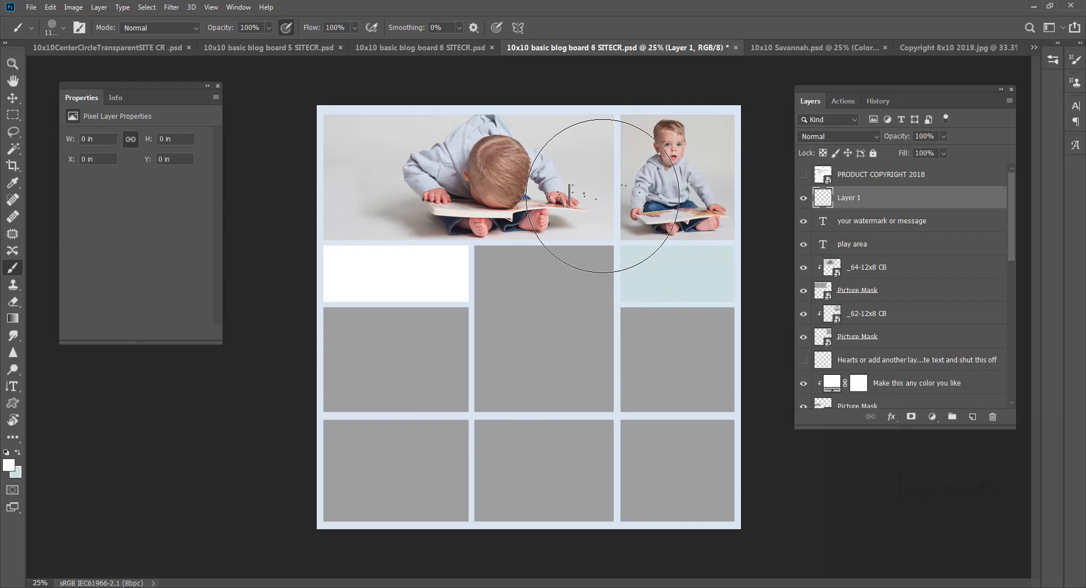
# Step: Stamp the Sneak Peek brush where the two top photos meet, zoom in to check it, then fit the board to screen
pyautogui.click(603, 195)
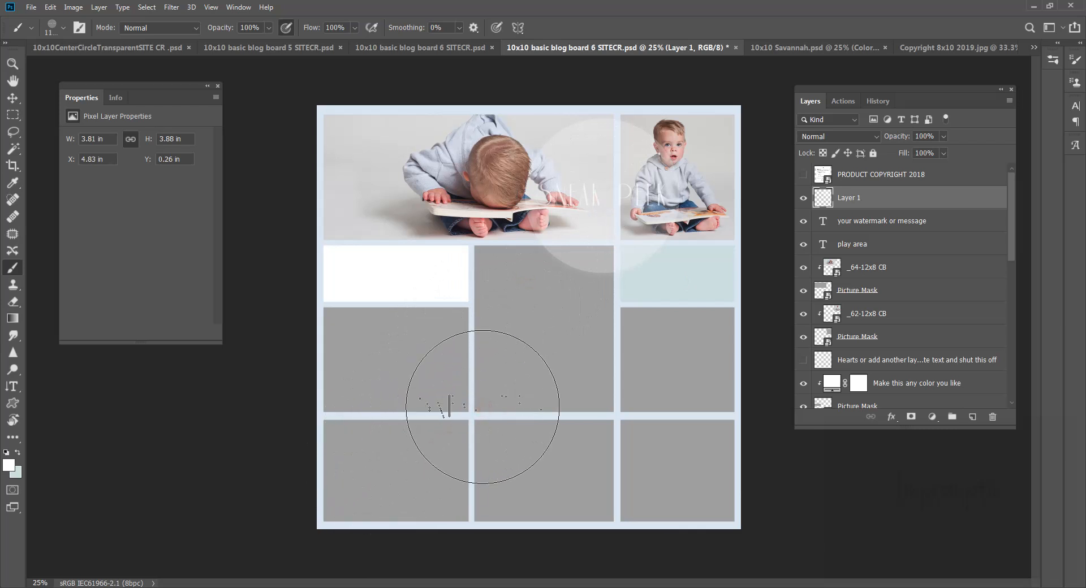
pyautogui.press('z')
pyautogui.click(630, 220)
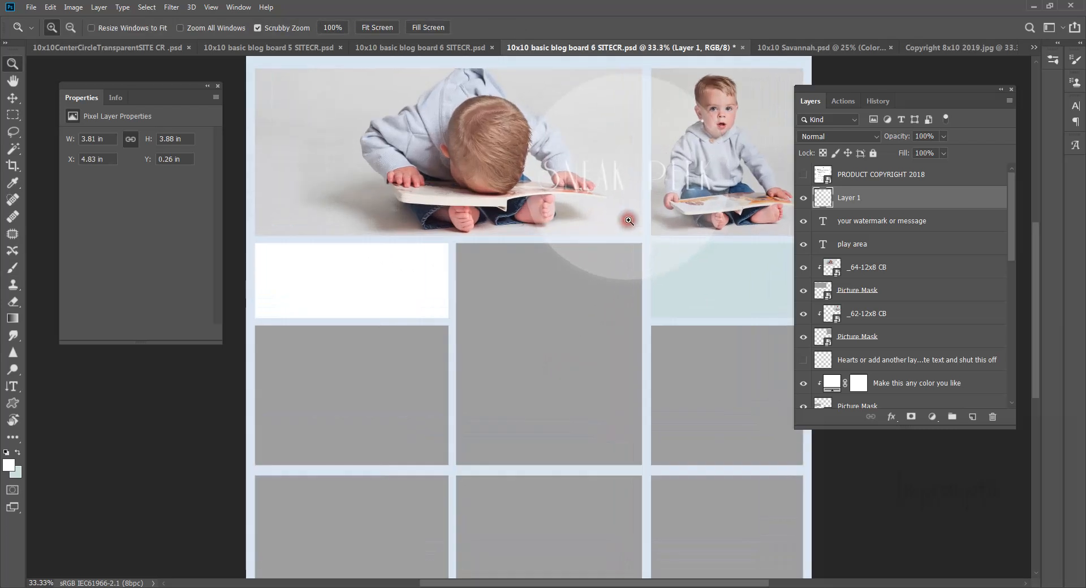
pyautogui.click(630, 220)
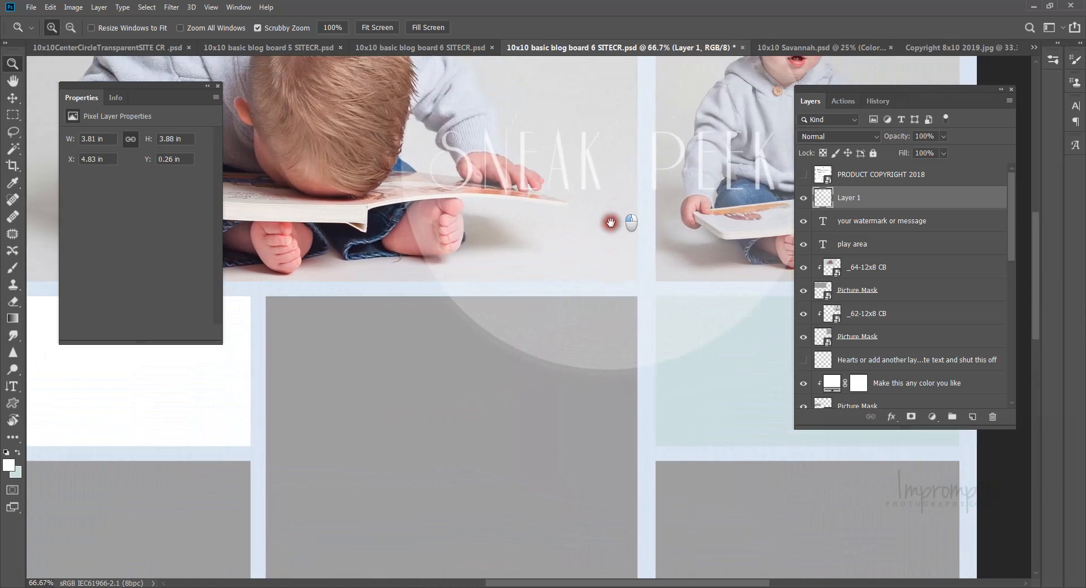
pyautogui.moveTo(610, 223); pyautogui.dragTo(531, 327)
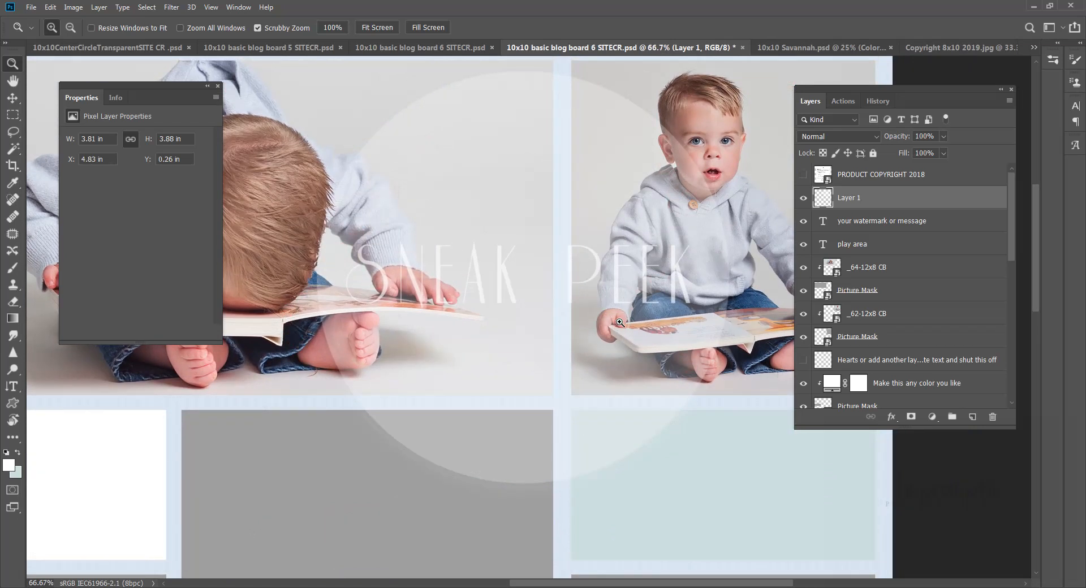
pyautogui.click(381, 29)
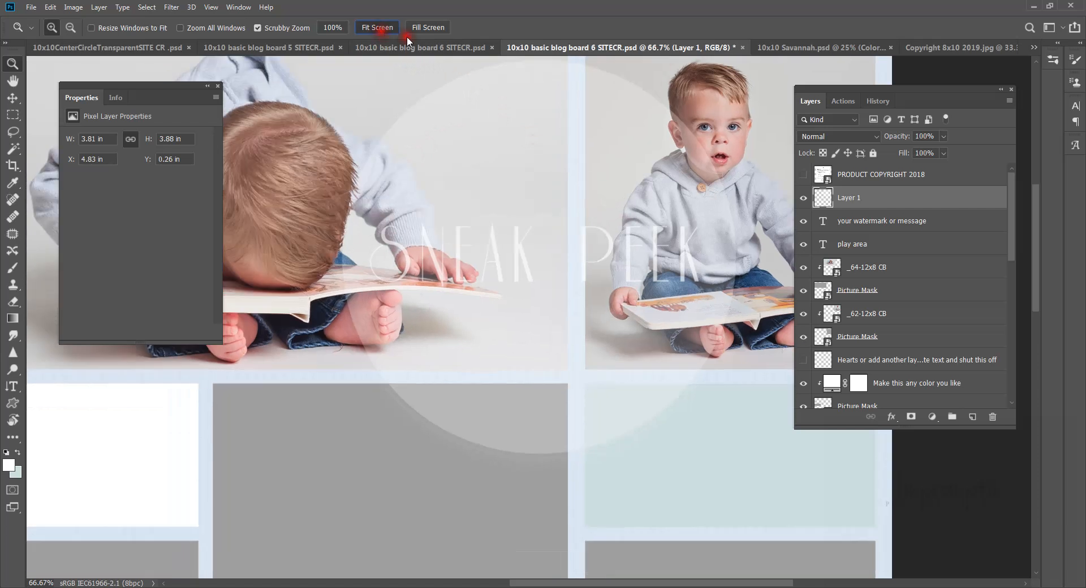